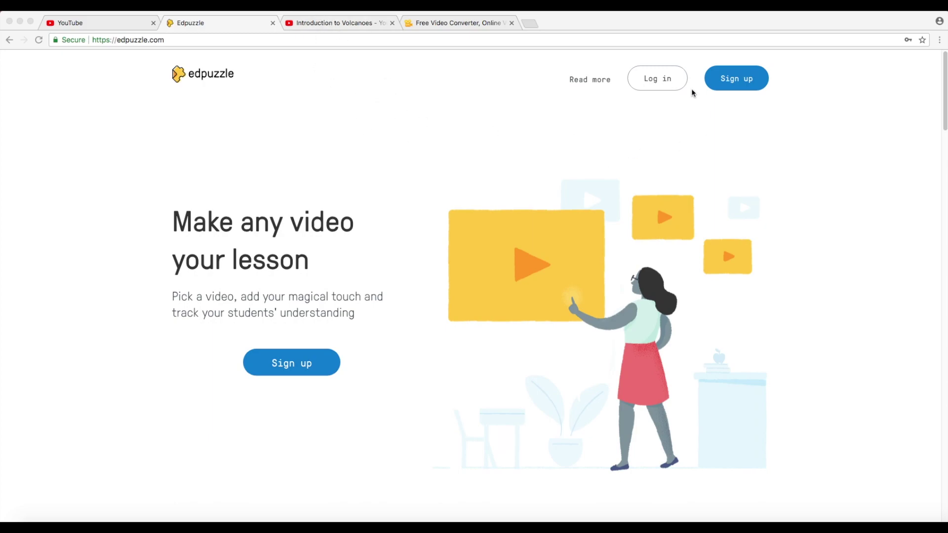
Bring up Edpuzzle's Log in dialog from the home page.
click(656, 86)
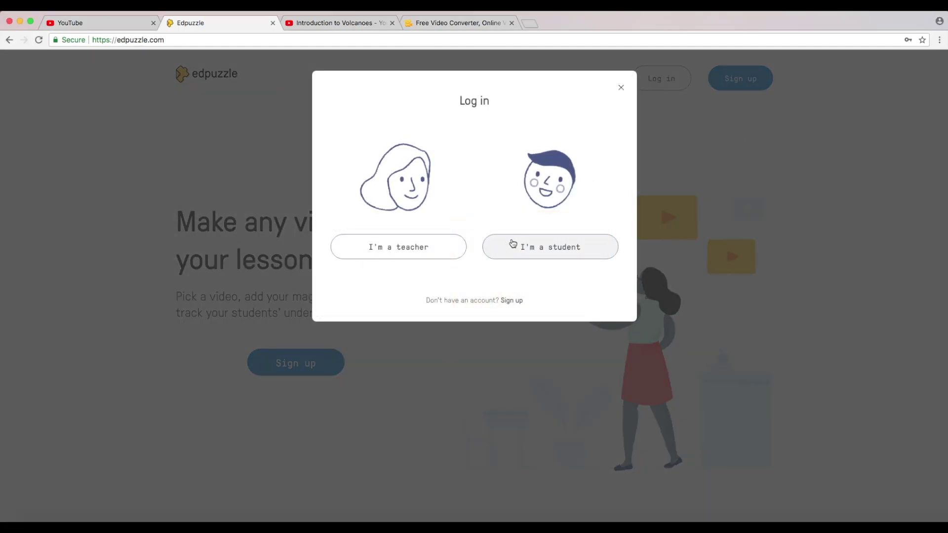
Log in as a teacher with the saved e-mail and password, declining to save the password.
click(410, 258)
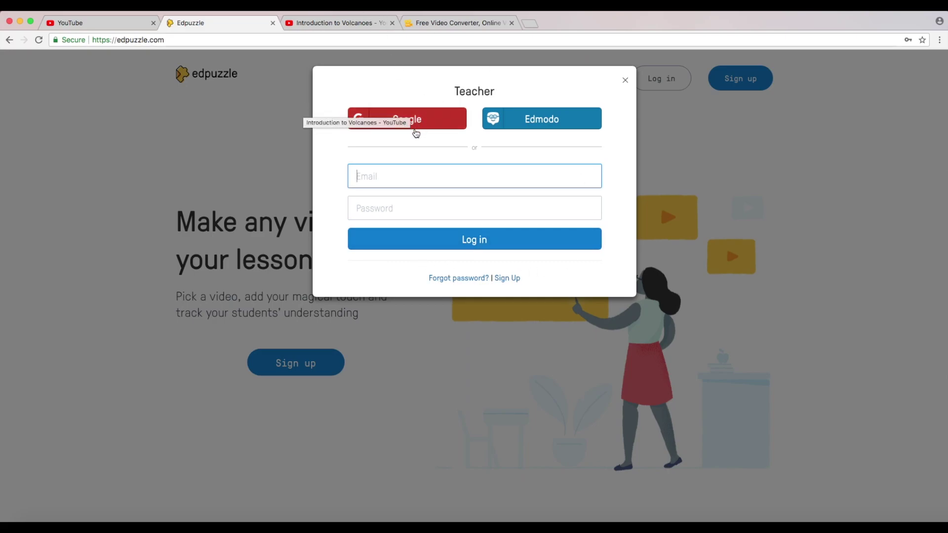
click(393, 172)
key(Down)
key(Return)
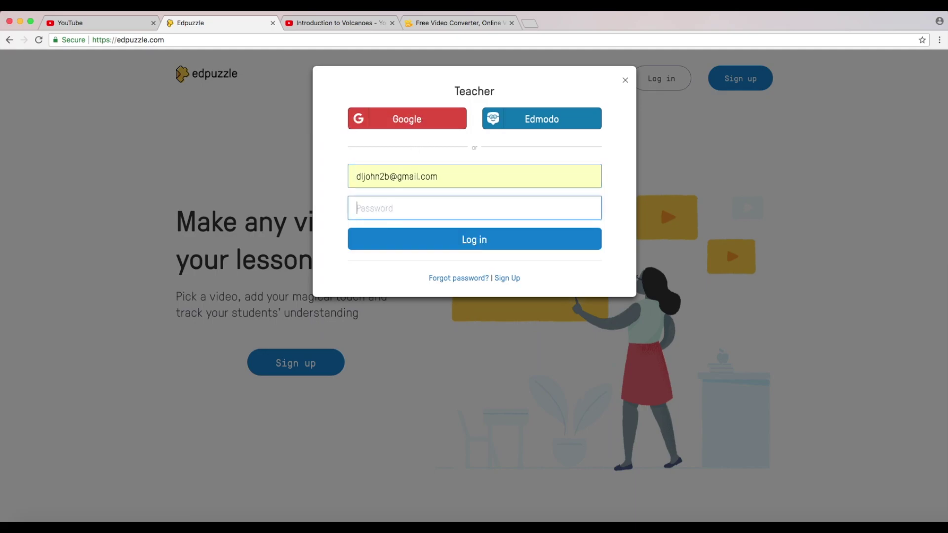
text(••••••••)
click(381, 239)
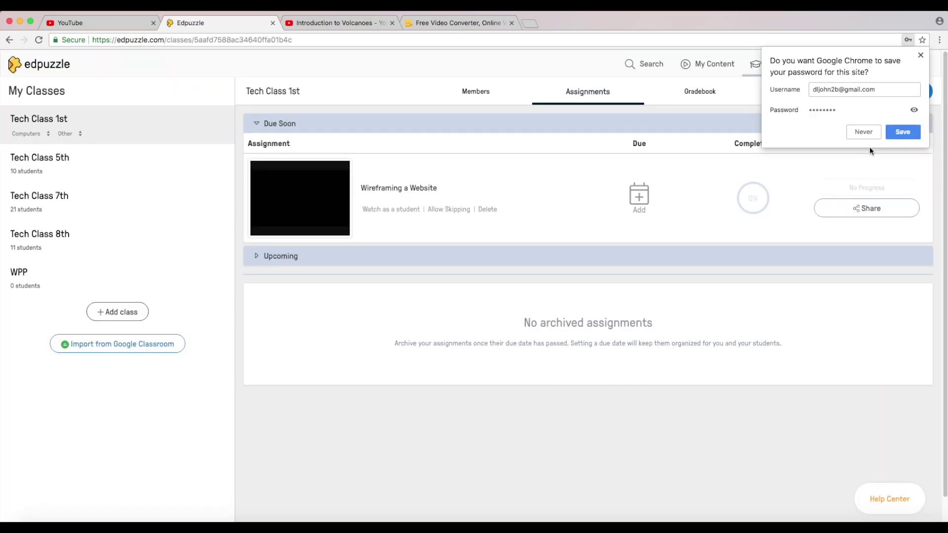
click(864, 138)
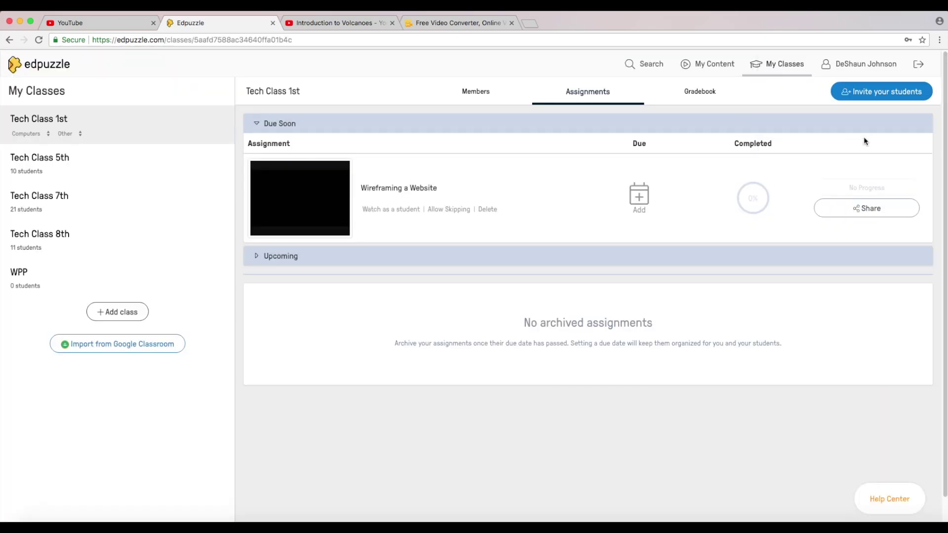
Look over My Content and its Create menu, then switch to the Introduction to Volcanoes YouTube tab.
click(711, 68)
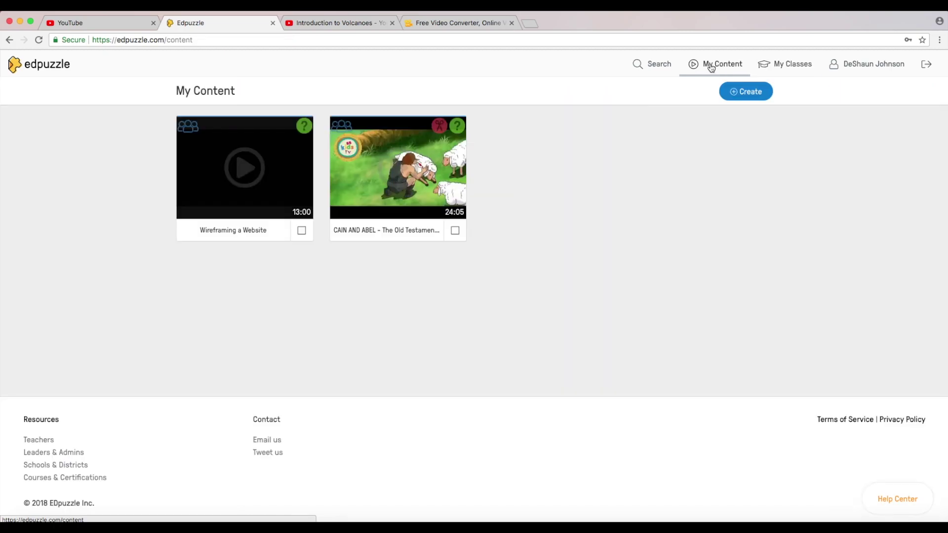
click(746, 94)
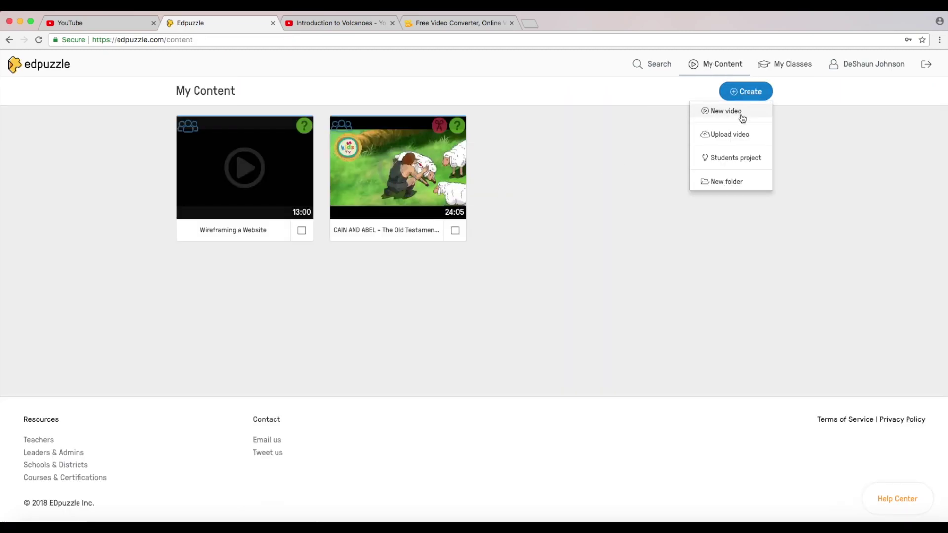
click(696, 91)
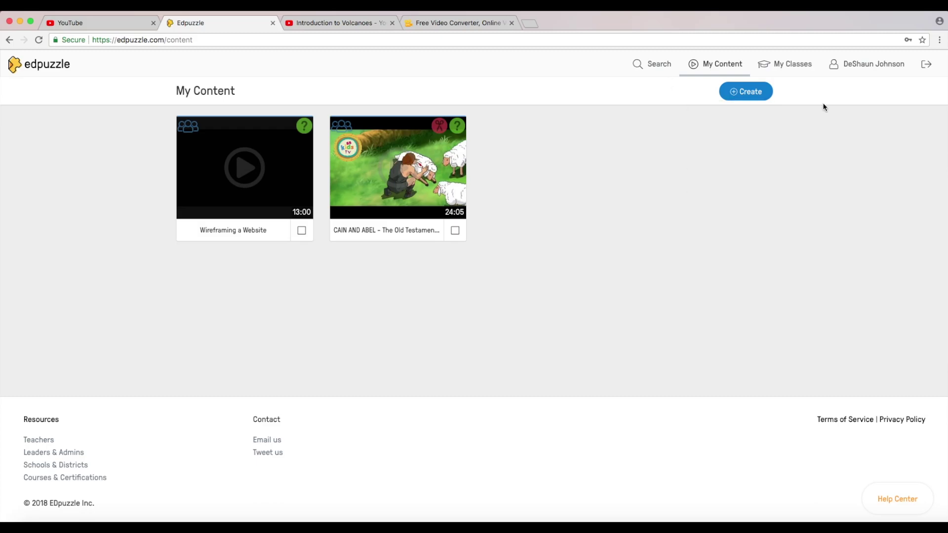
click(329, 22)
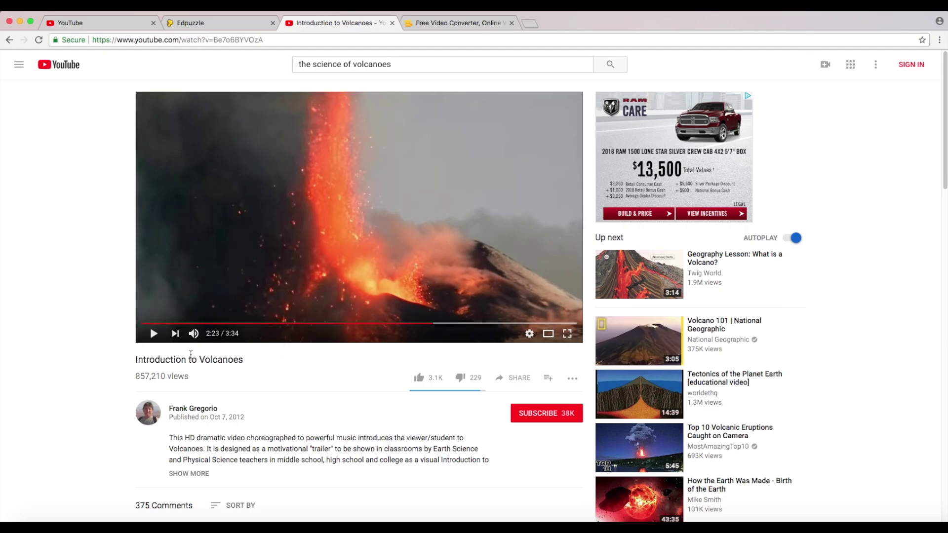
Copy the volcano video's youtu.be share link and go to the Free Video Converter tab.
click(516, 379)
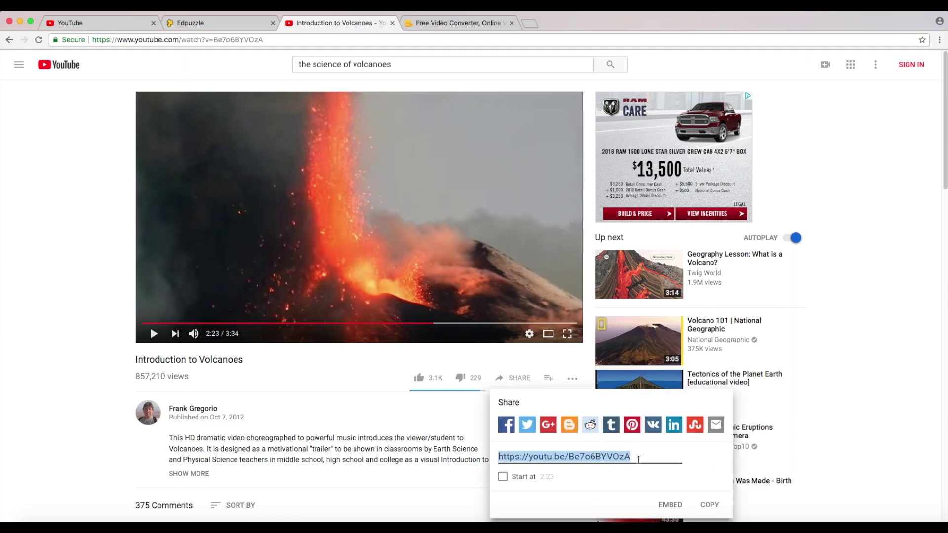
right_click(599, 456)
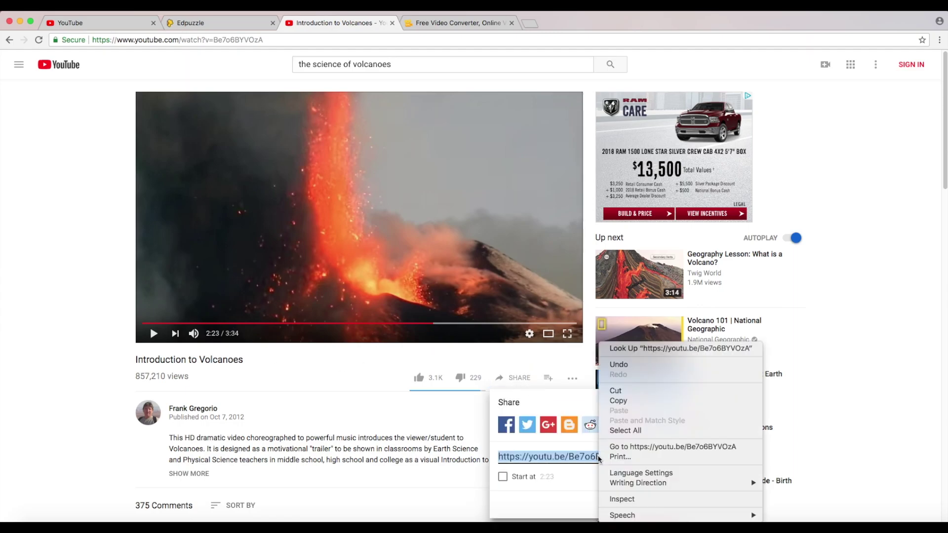
click(620, 401)
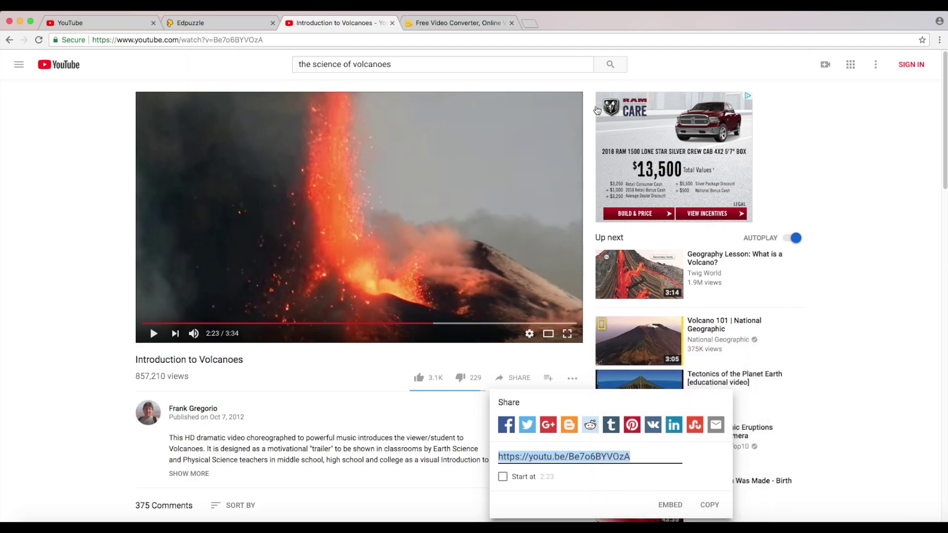
click(460, 22)
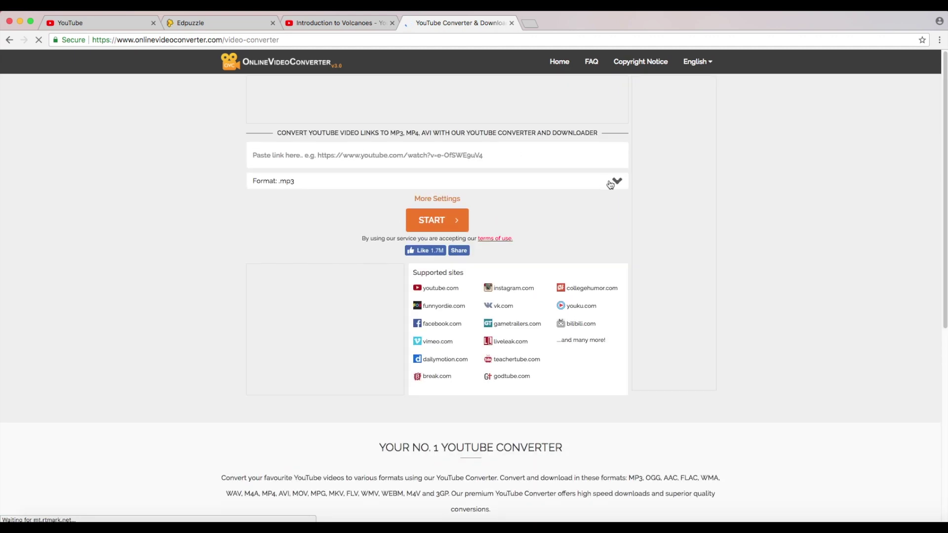
click(609, 181)
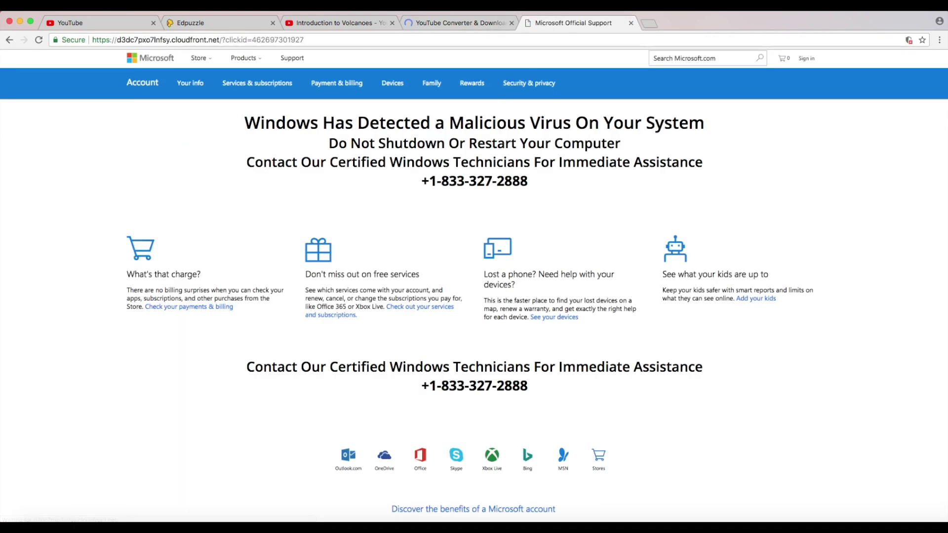
Close the fake support pop-up, then convert the pasted volcano link to .mp4.
click(631, 22)
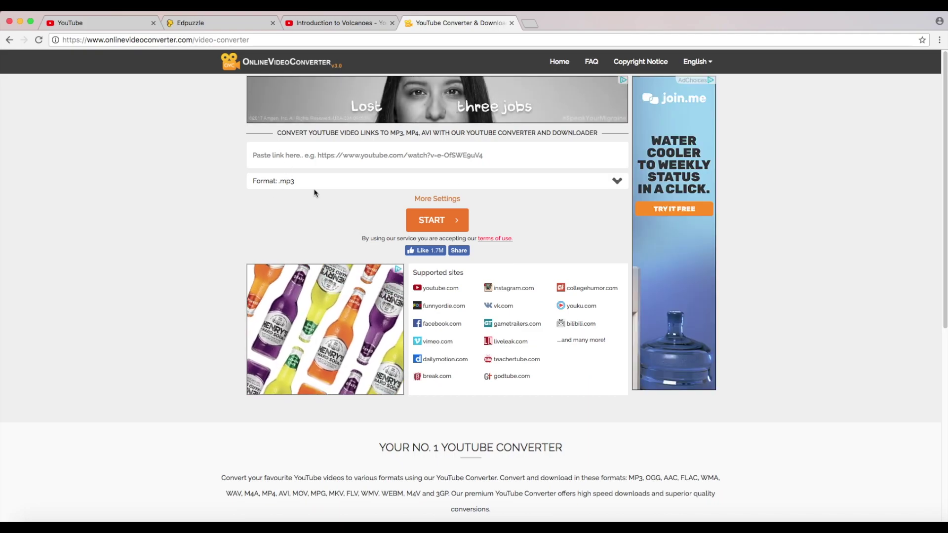
click(605, 181)
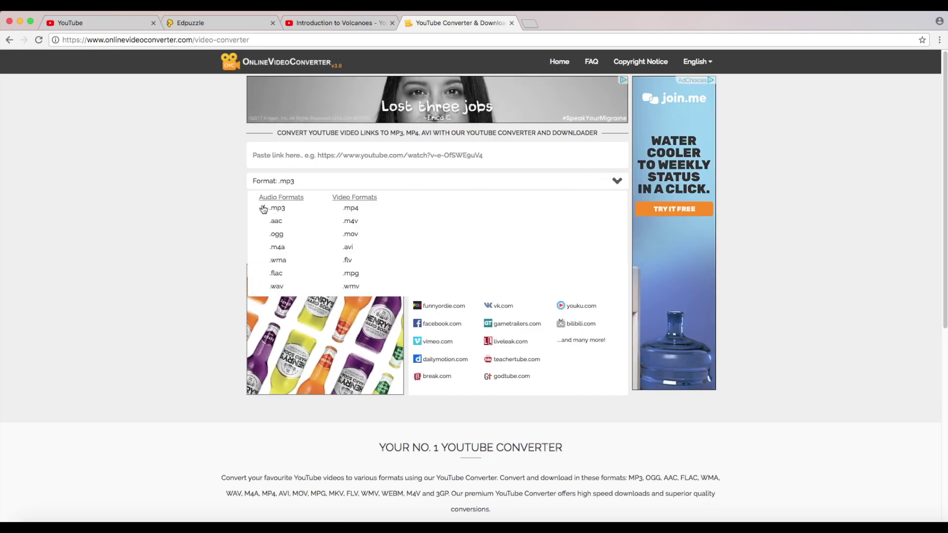
click(348, 208)
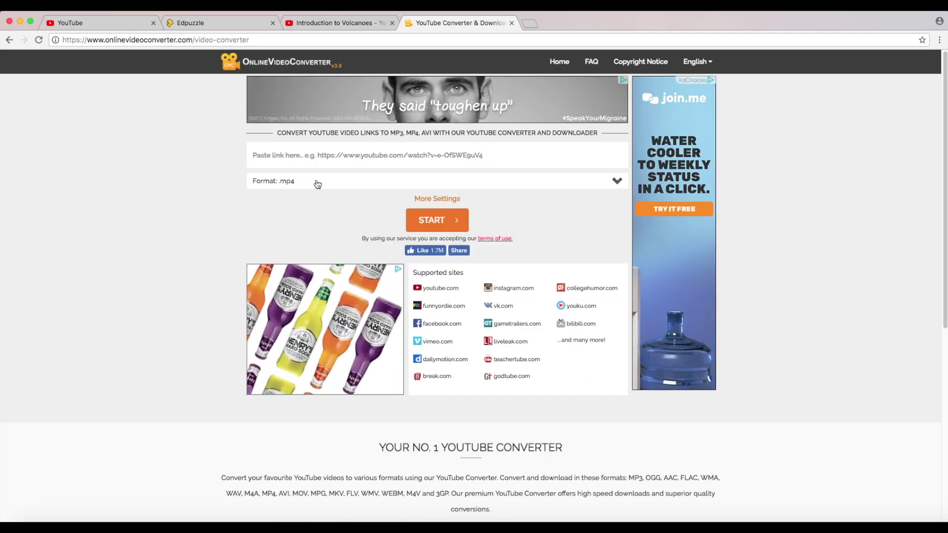
click(312, 156)
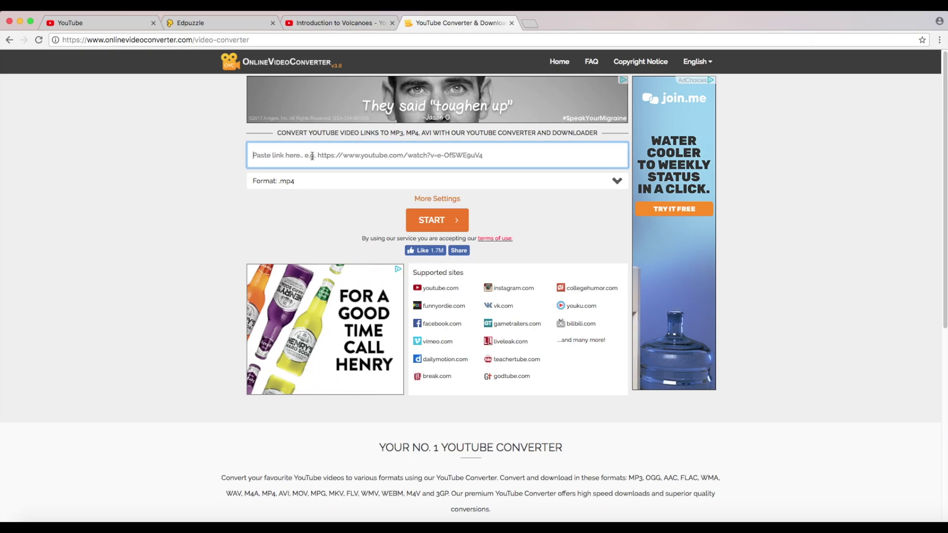
key(super+v)
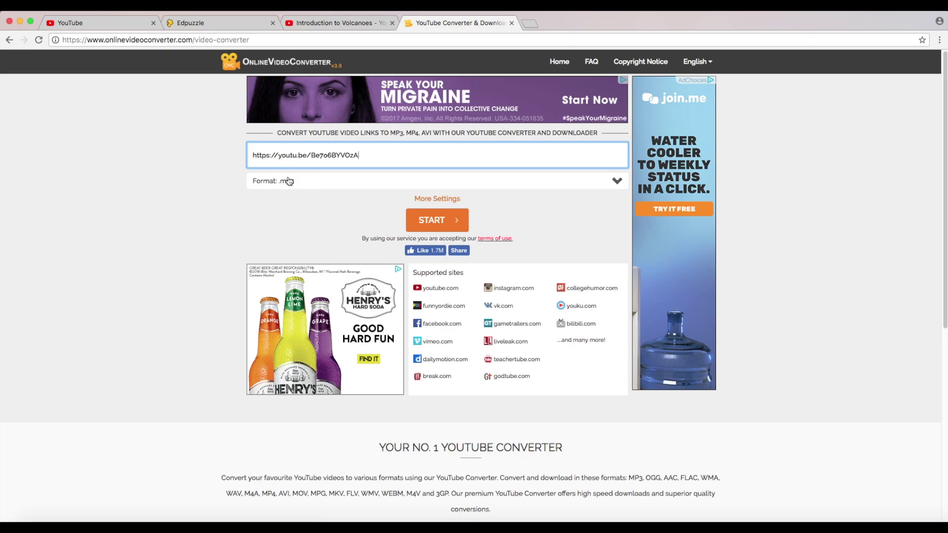
click(431, 220)
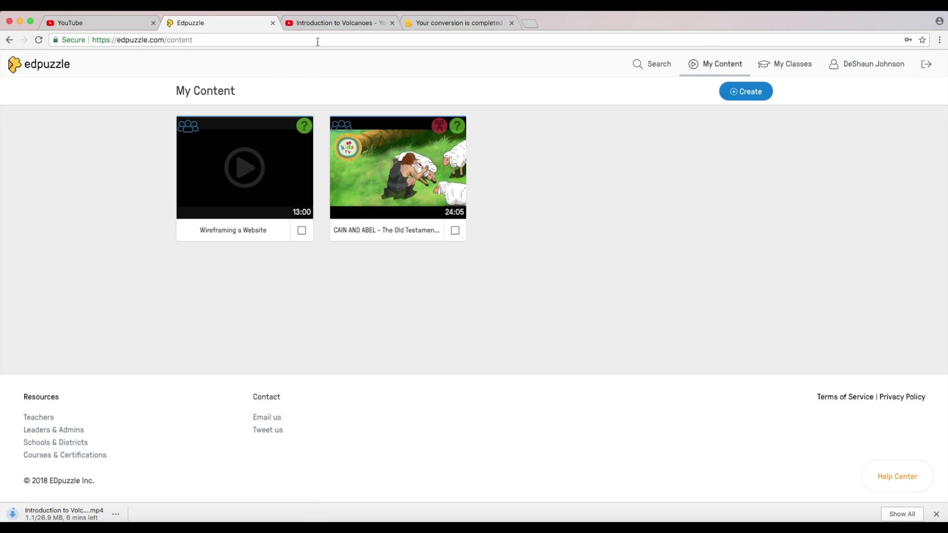
Add a class named 'New Classroom' under My Classes and save it.
click(790, 66)
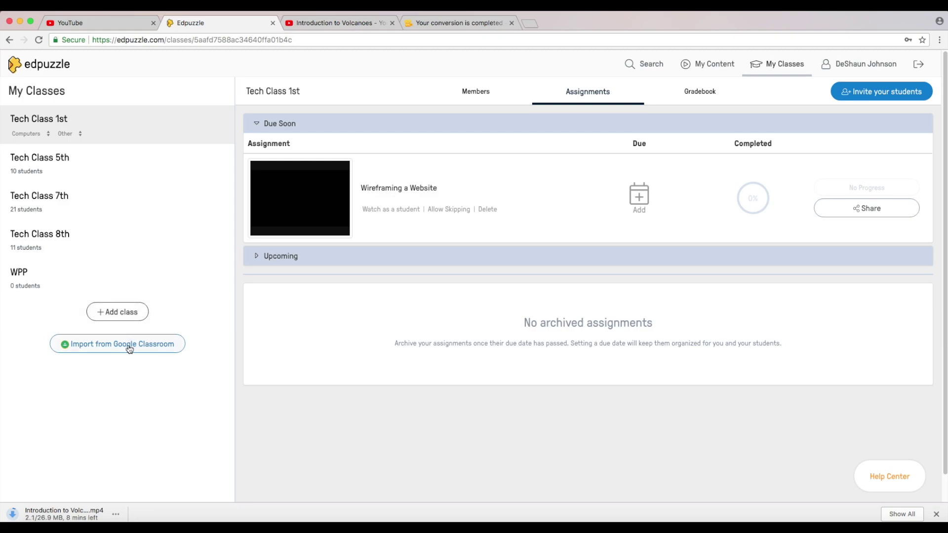
click(121, 312)
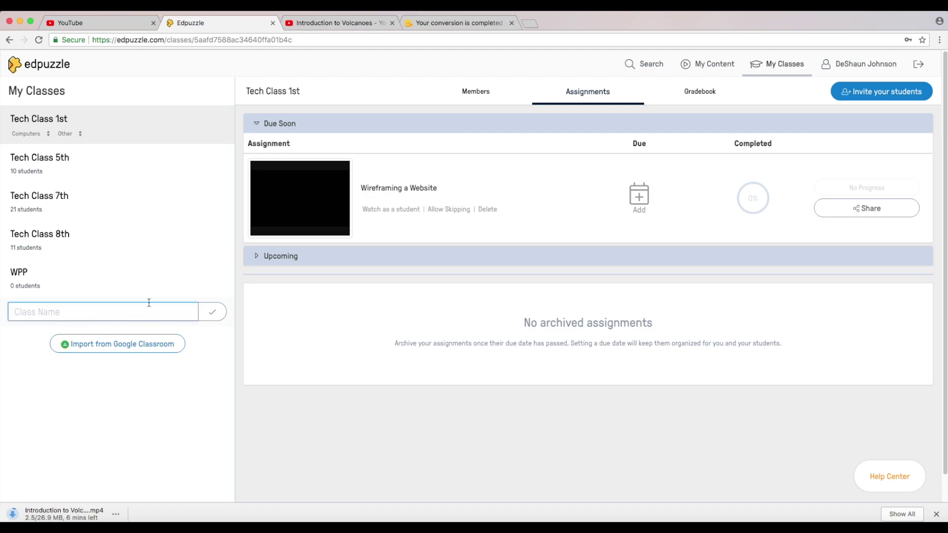
text(New Classroom)
click(207, 312)
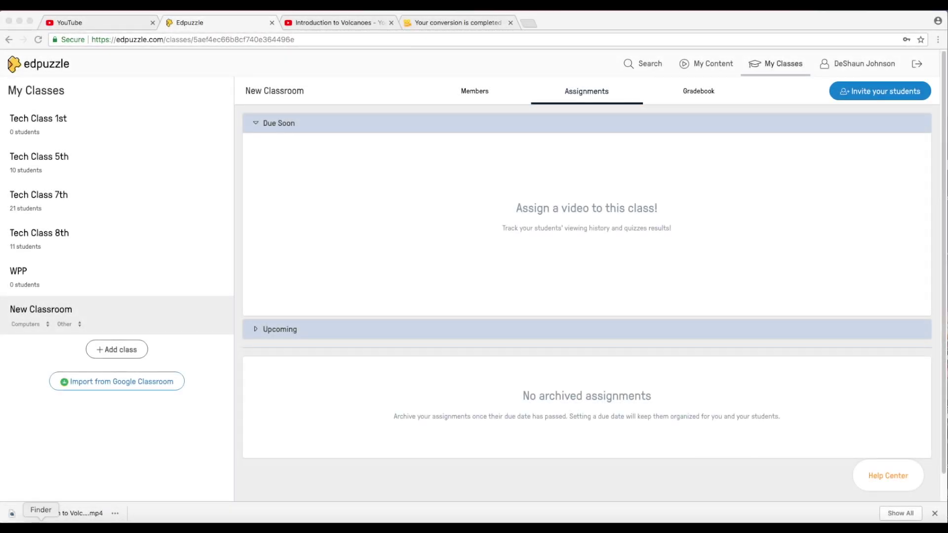
click(41, 527)
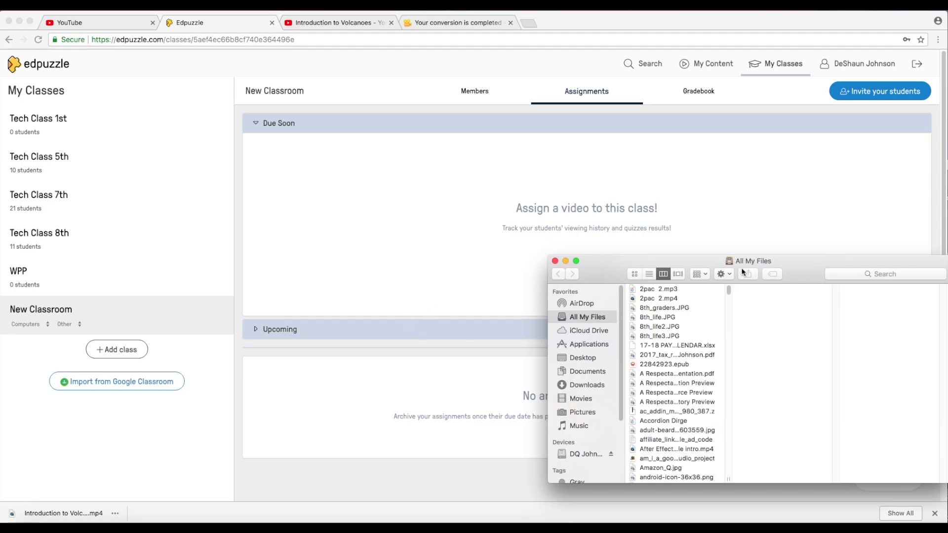
drag(801, 261, 751, 169)
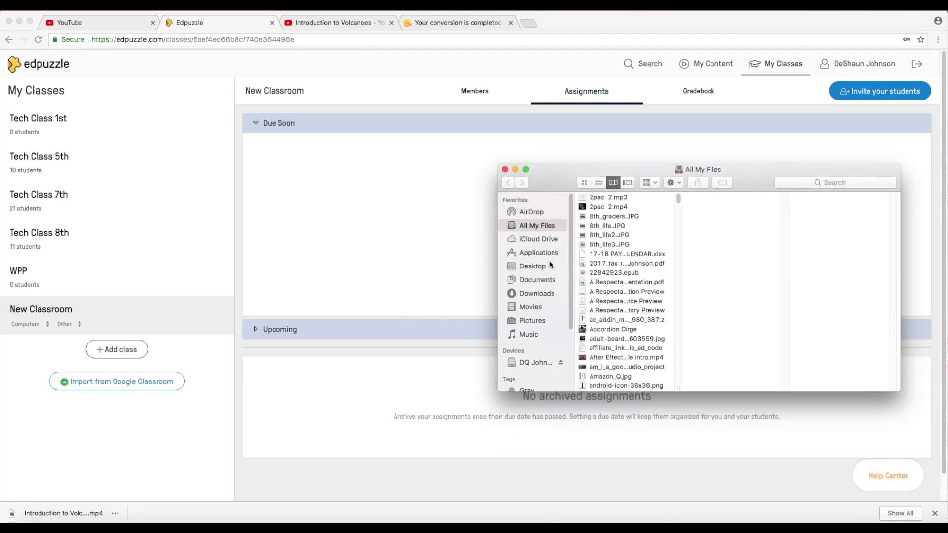
click(537, 293)
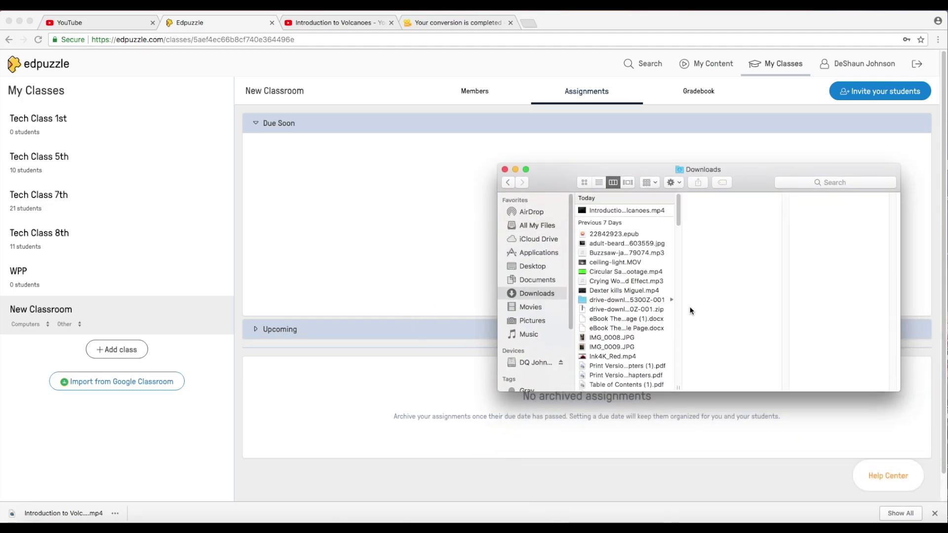
click(642, 210)
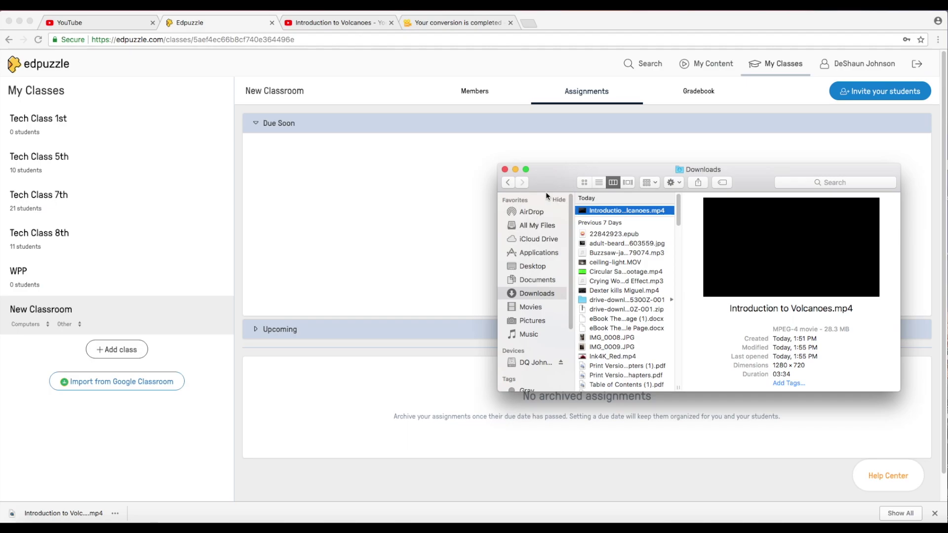
click(505, 170)
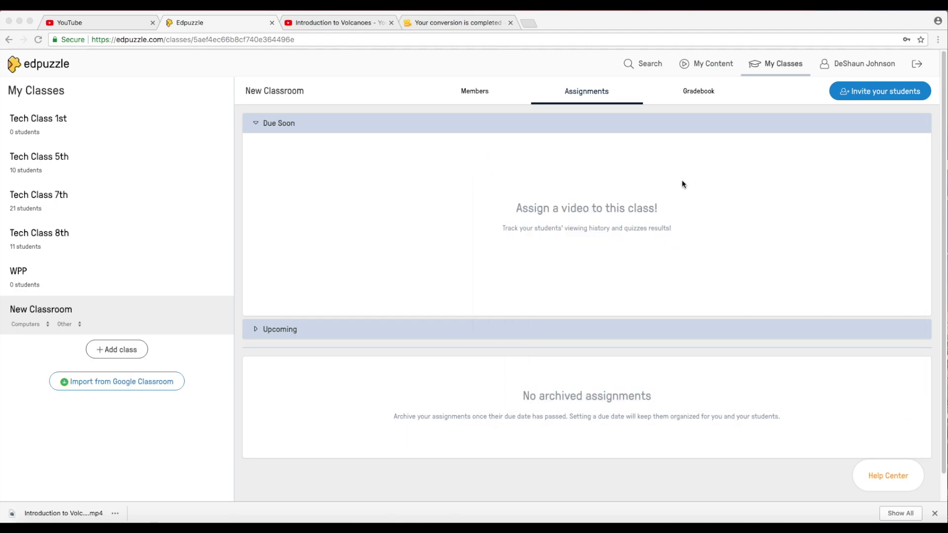
Upload Introduction to Volcanoes.mp4 from Downloads into My Content, then preview it.
click(53, 319)
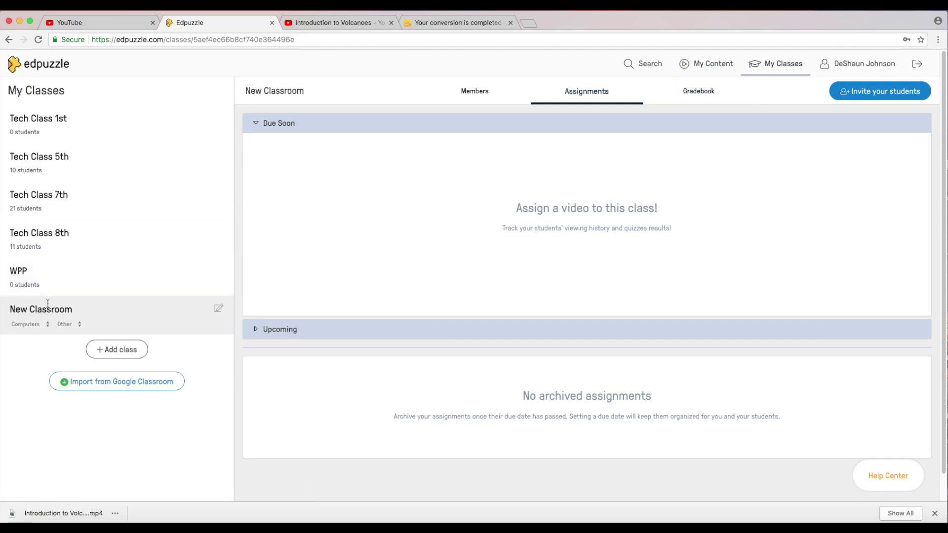
click(714, 66)
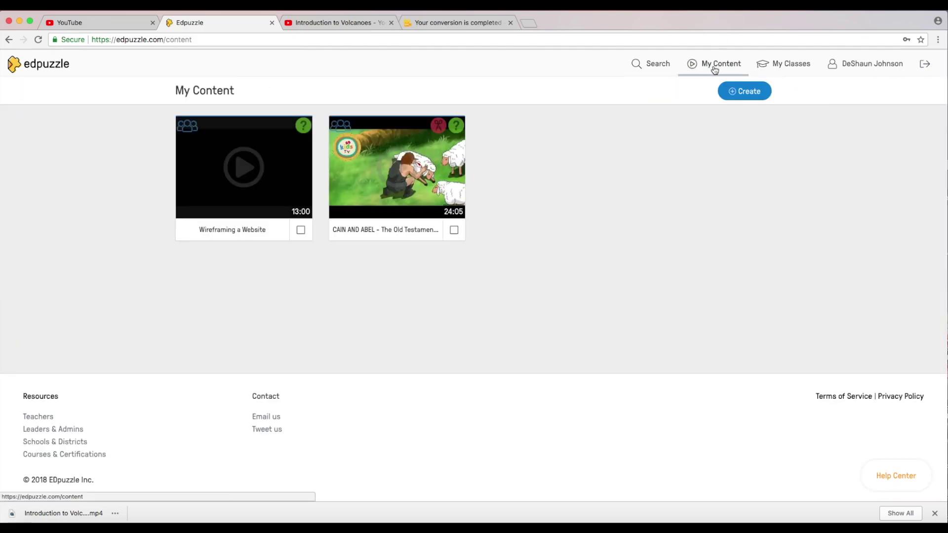
click(744, 94)
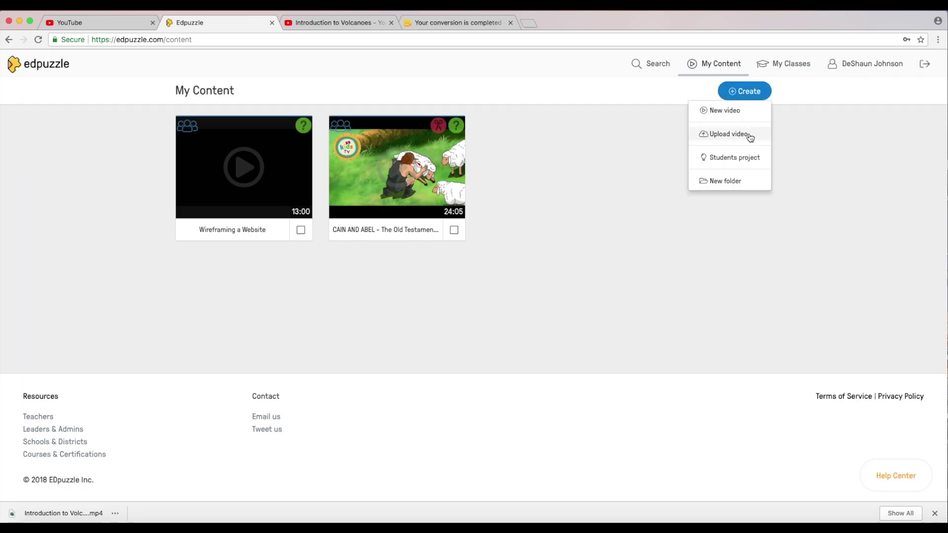
click(728, 134)
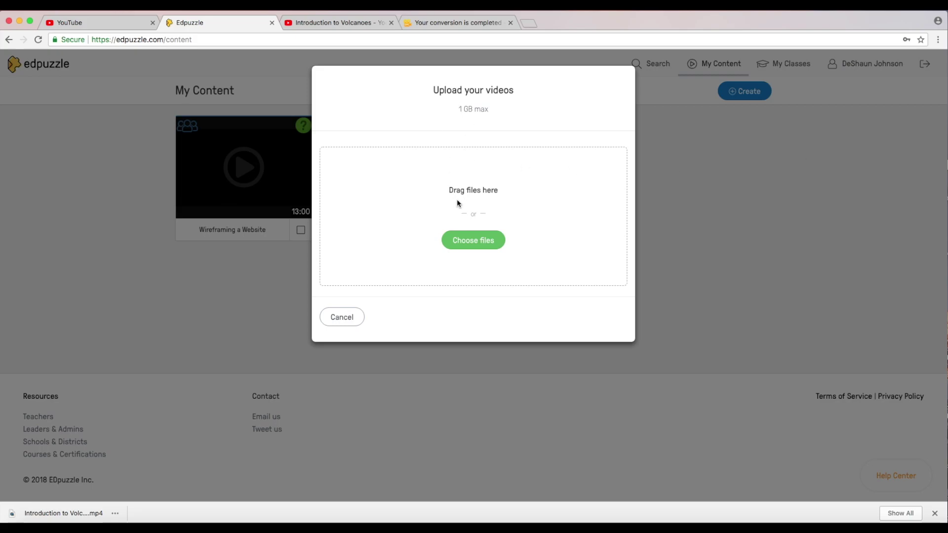
click(477, 245)
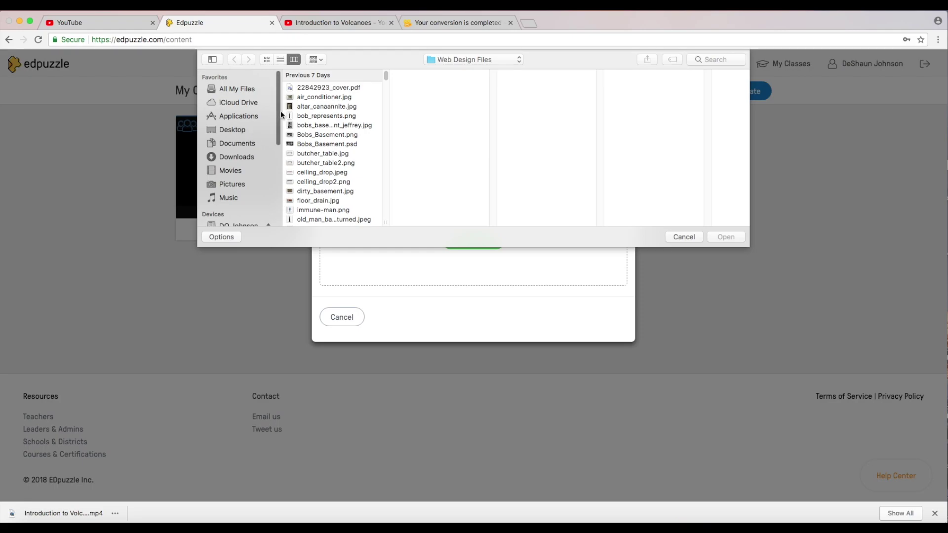
scroll(248, 174, down, 1)
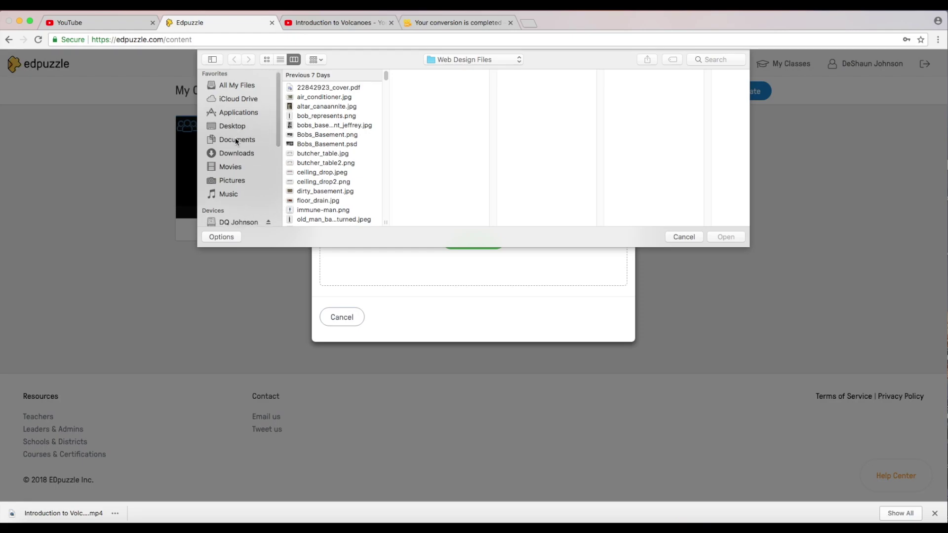
click(237, 153)
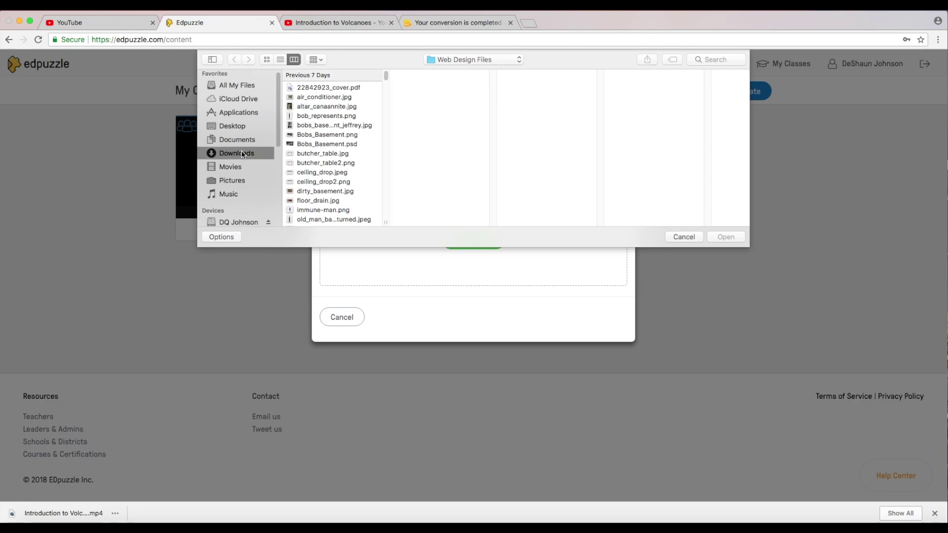
click(309, 87)
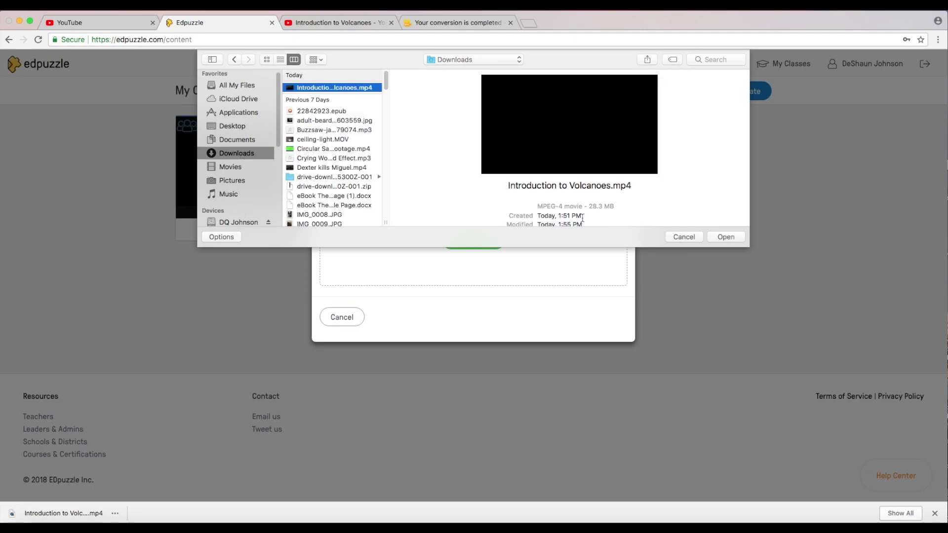
click(723, 237)
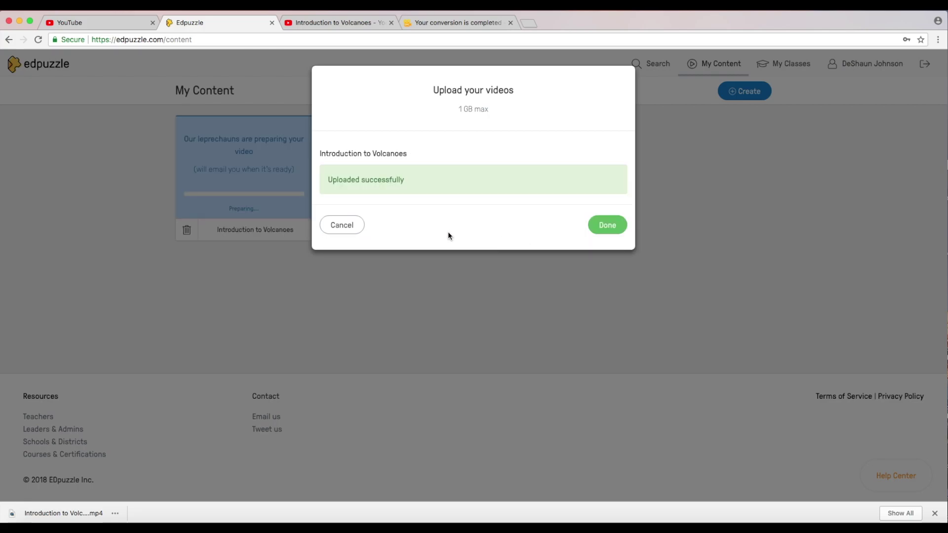
click(612, 230)
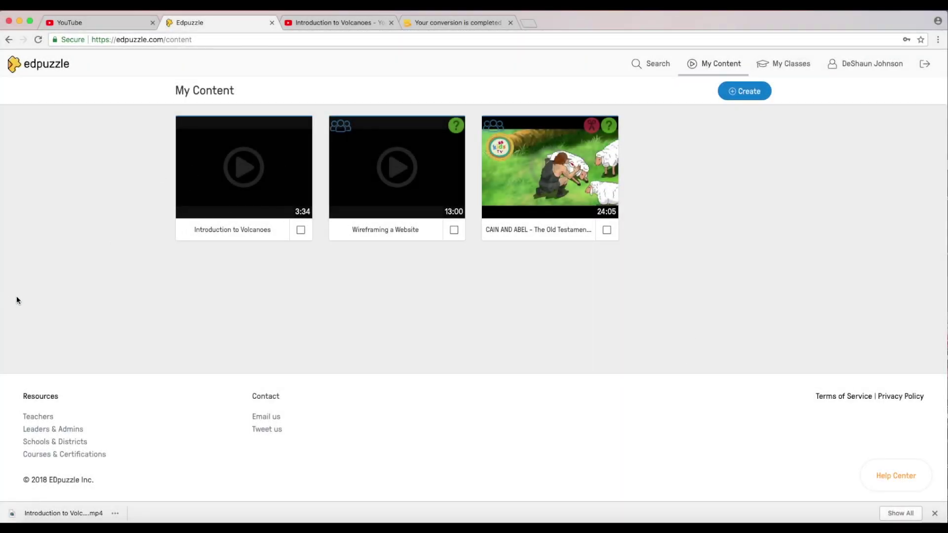
click(240, 194)
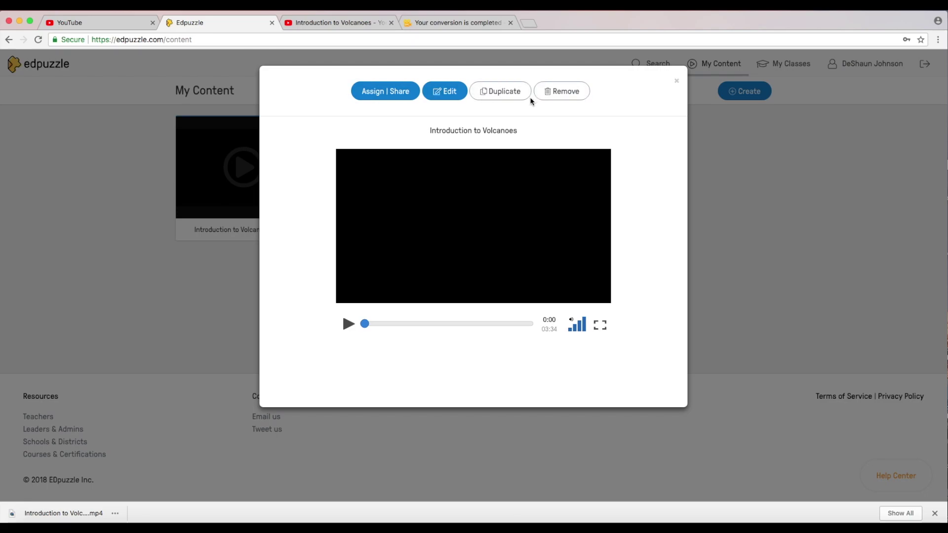
Open Introduction to Volcanoes in the video editor from its preview window.
click(453, 97)
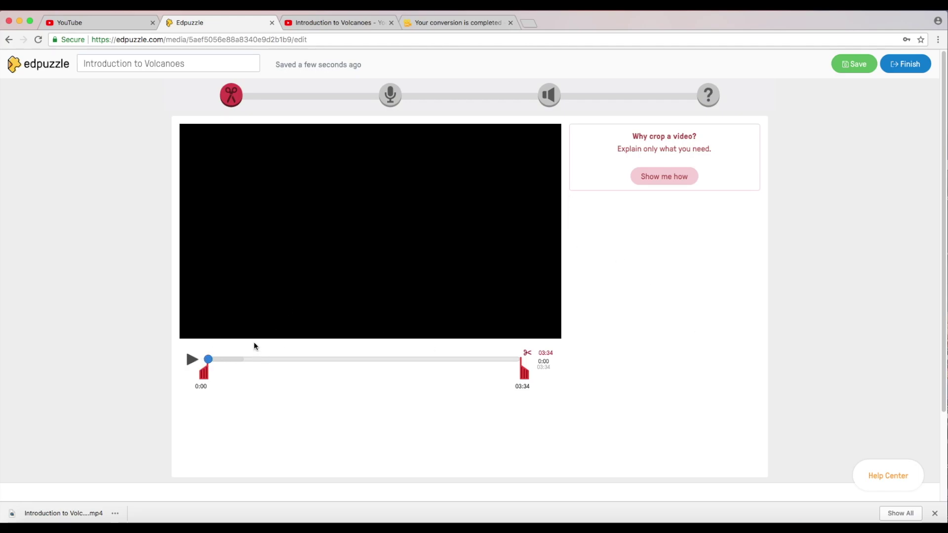
Play the volcano video from near the start and pause it at 0:21.
click(191, 361)
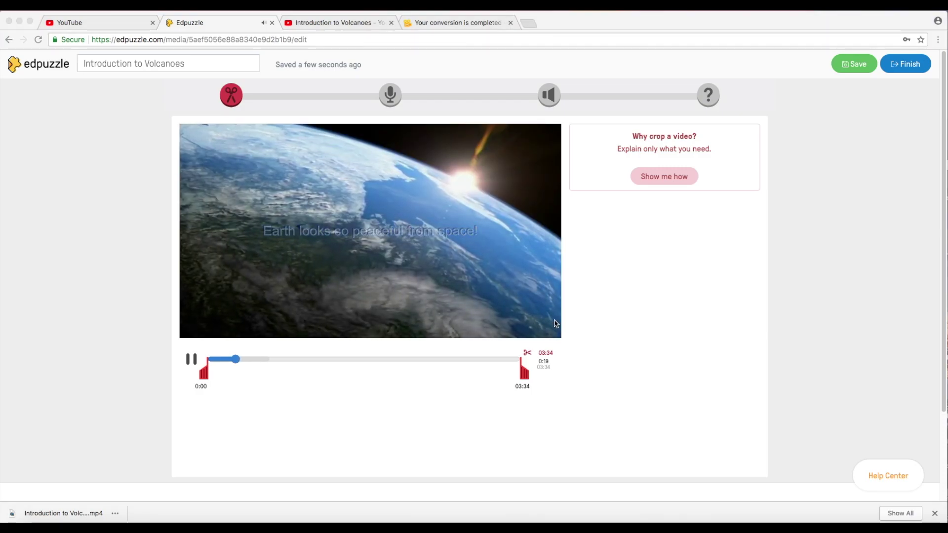
click(192, 361)
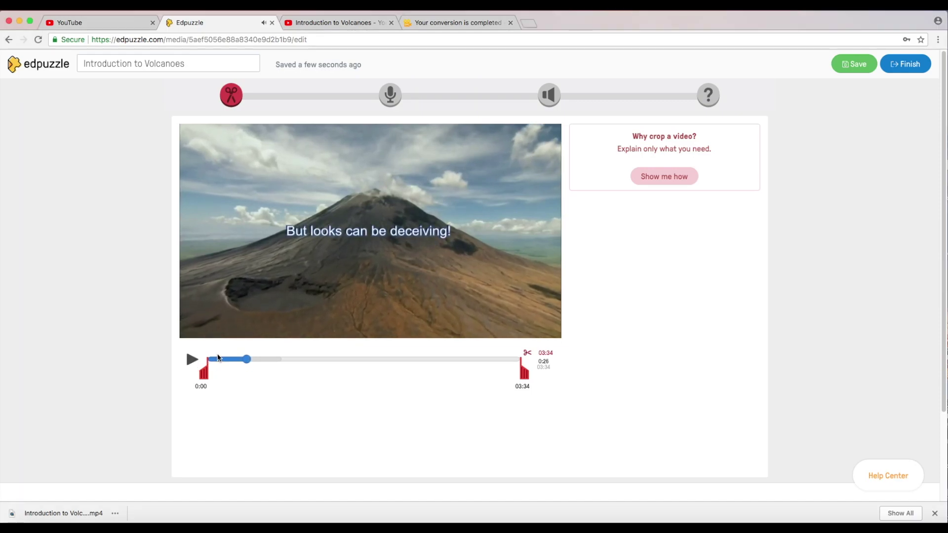
click(214, 361)
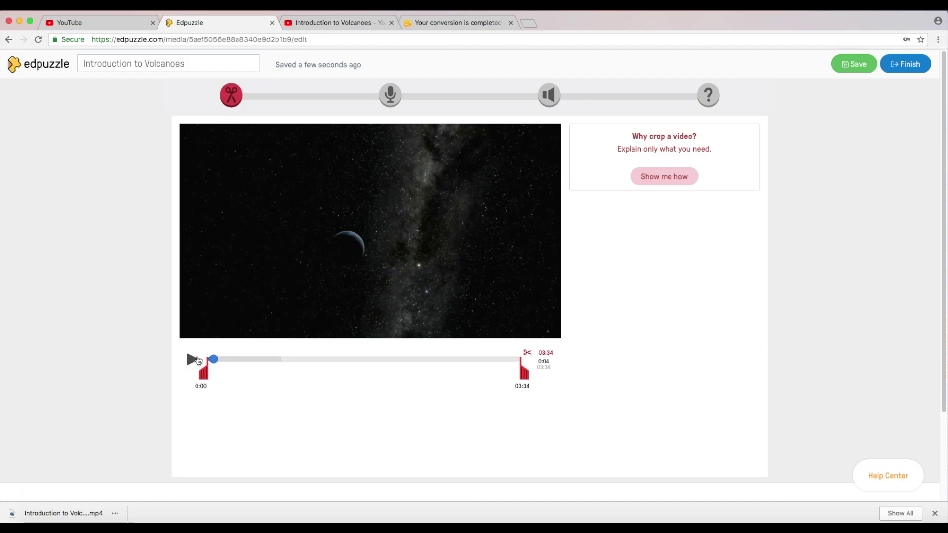
click(197, 360)
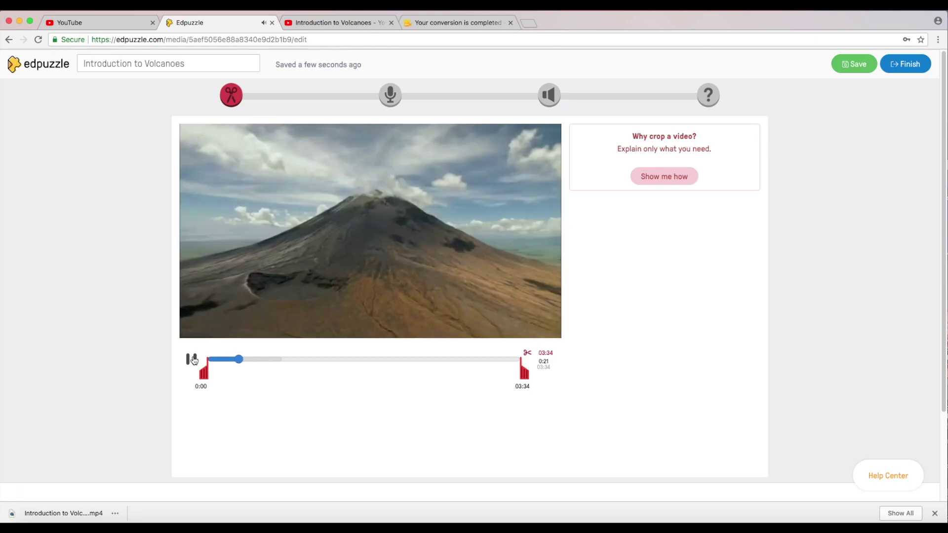
click(193, 360)
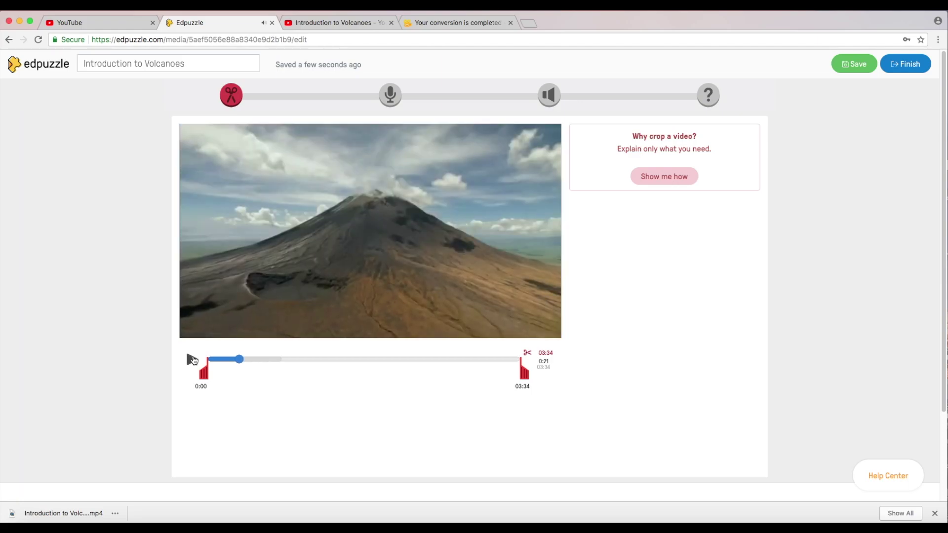
Add a 0:21 quiz question: 'What did the sentence say at the beginning of the video?'.
click(708, 103)
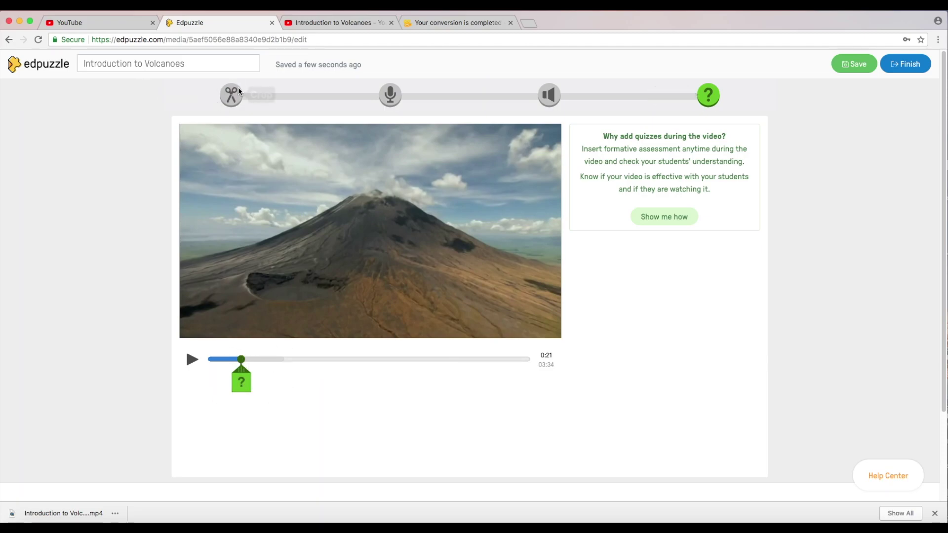
click(238, 390)
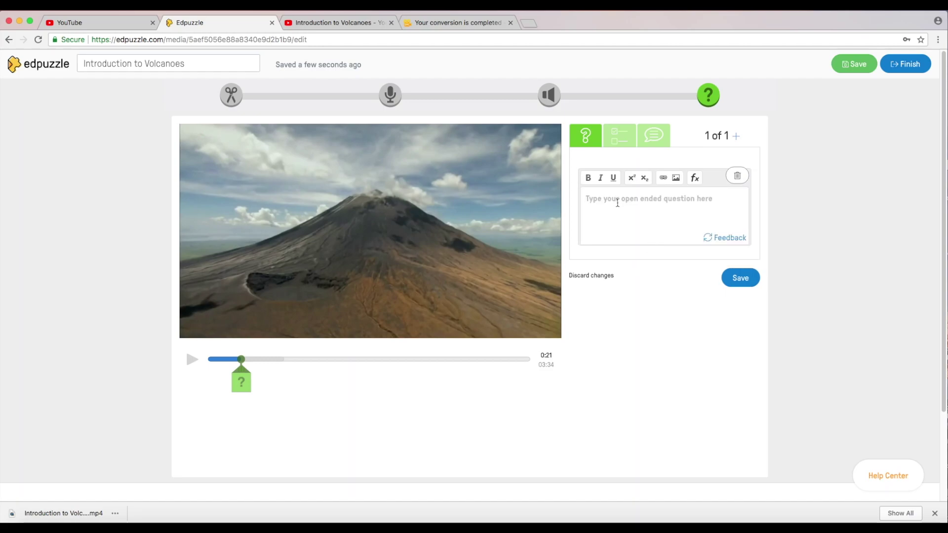
click(620, 200)
text(What did th)
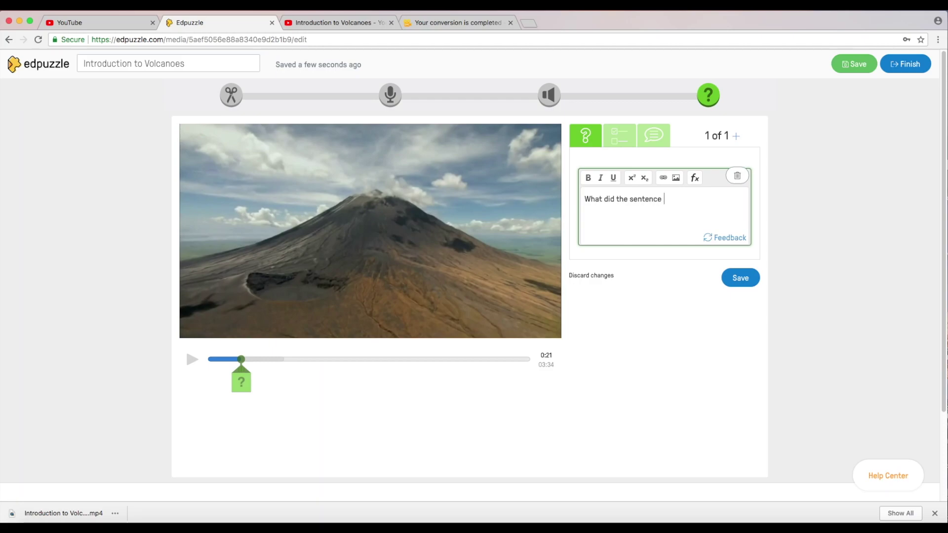
text(e sentence say at the beginn)
text(ing of th)
text(e vi)
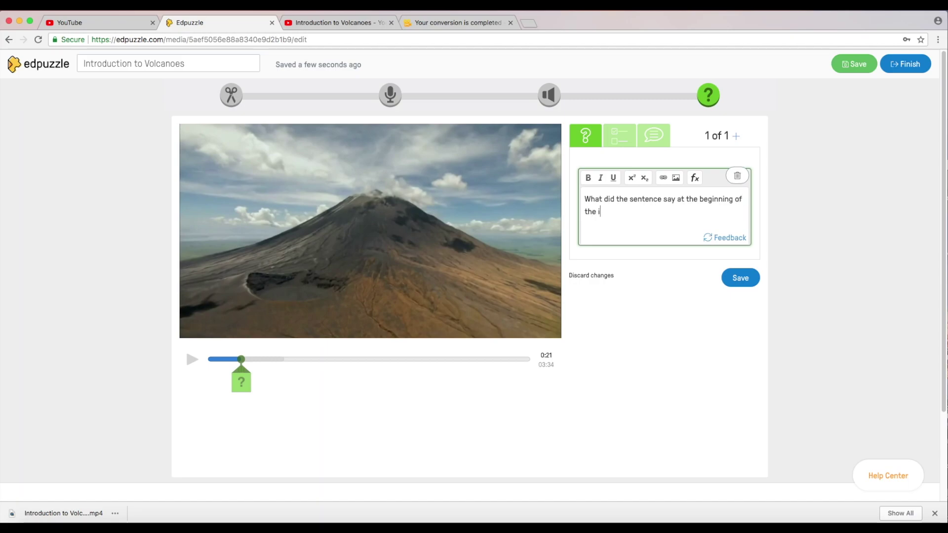
key(BackSpace)
text(video?)
Make the question multiple choice with four answer slots, marking the second choice correct.
click(623, 136)
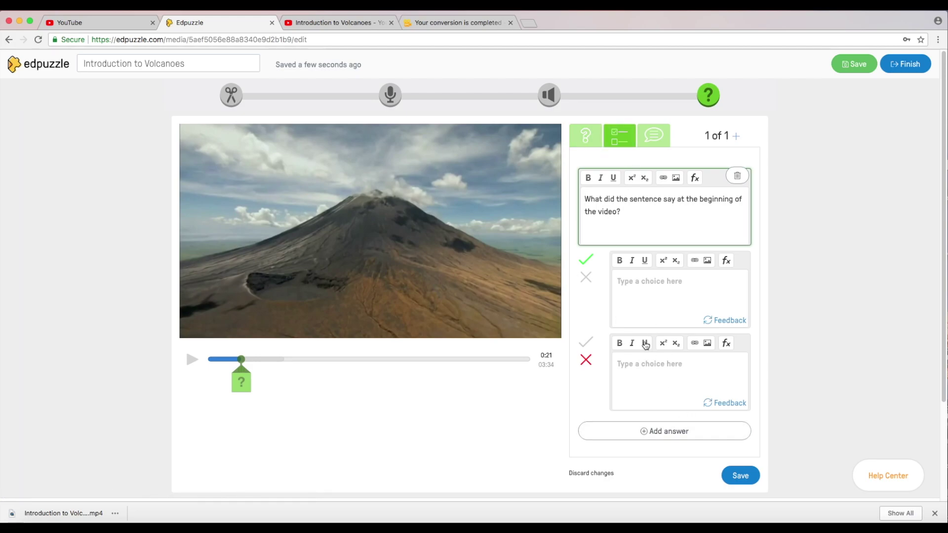
click(661, 435)
scroll(668, 446, down, 3)
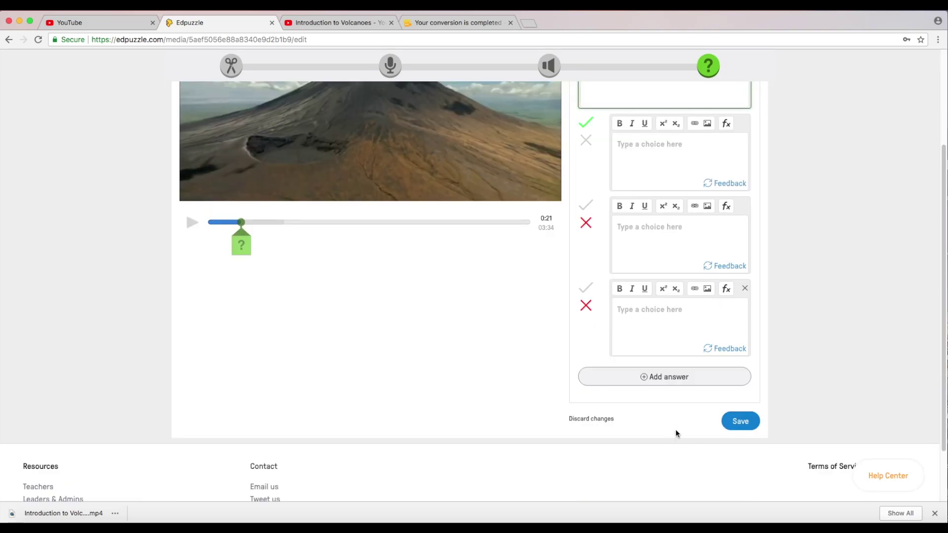
click(662, 389)
scroll(646, 387, up, 1)
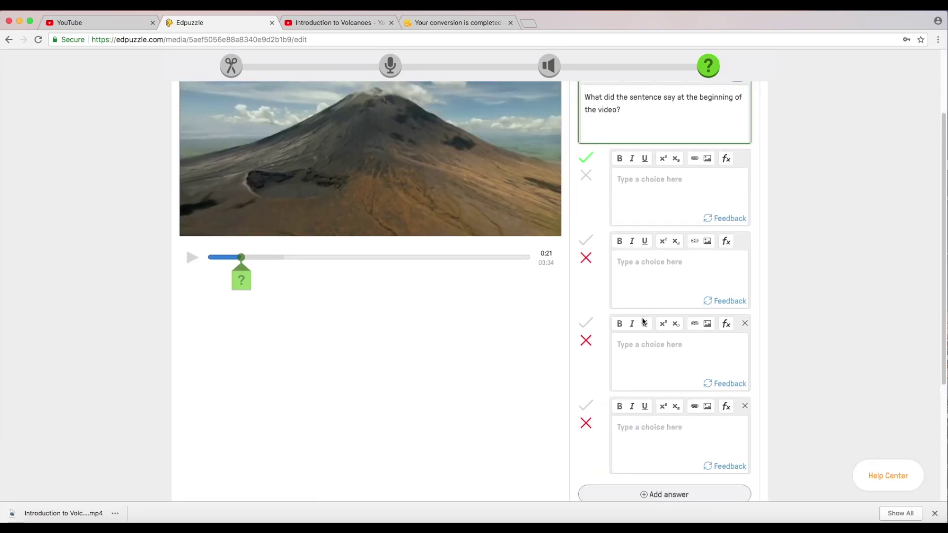
click(585, 242)
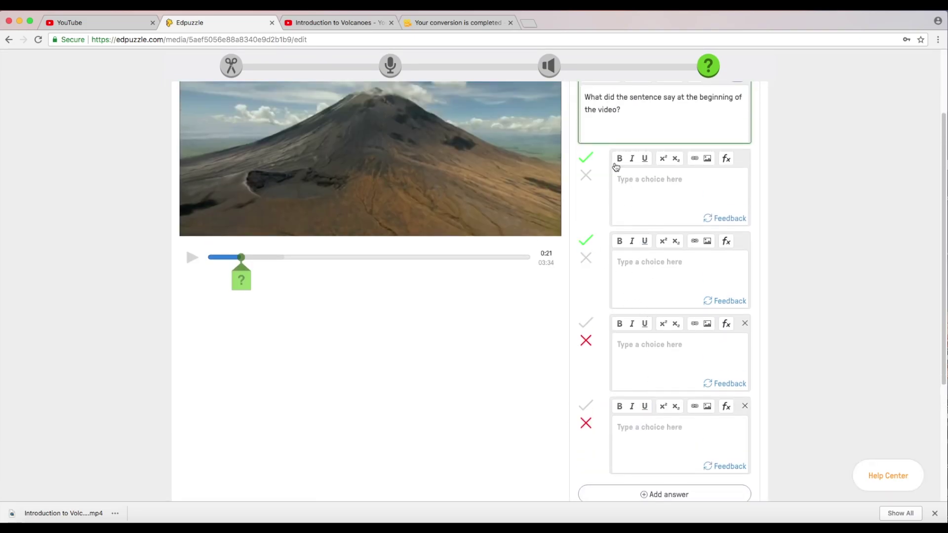
click(586, 158)
Enter 'Earth looks so peaceful from space' and 'Space looks so peaceful from Earth' as the first two answers.
click(620, 261)
text(E)
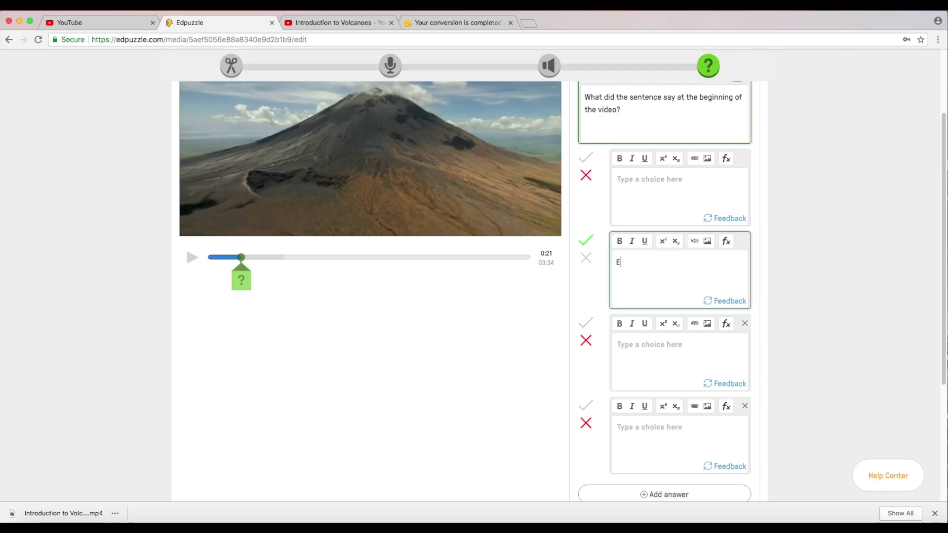
text(arth looks so peac)
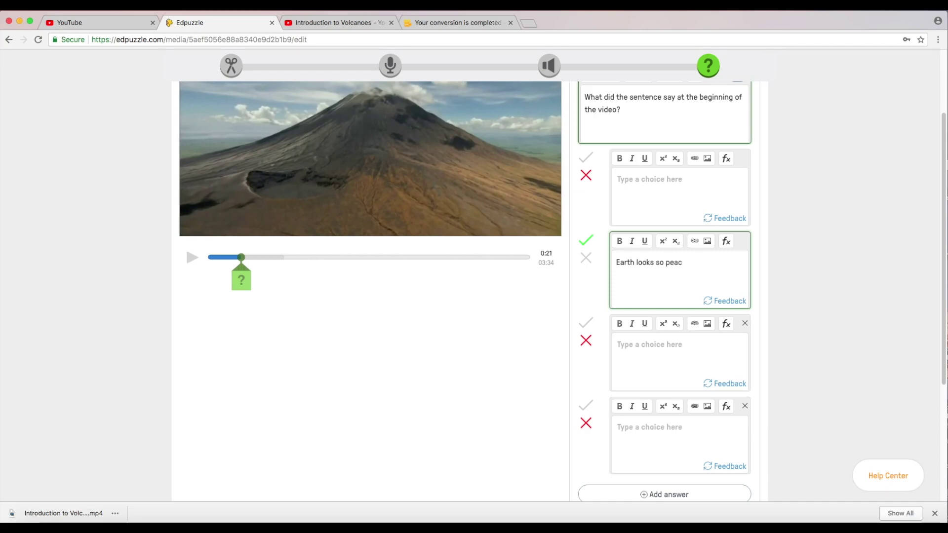
text(eful from space)
click(650, 179)
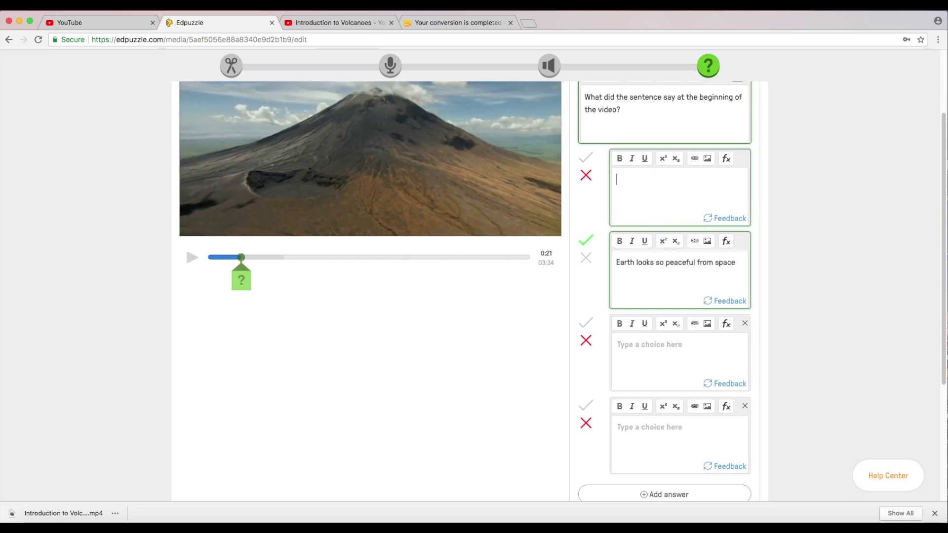
text(Space looks so peaceful from)
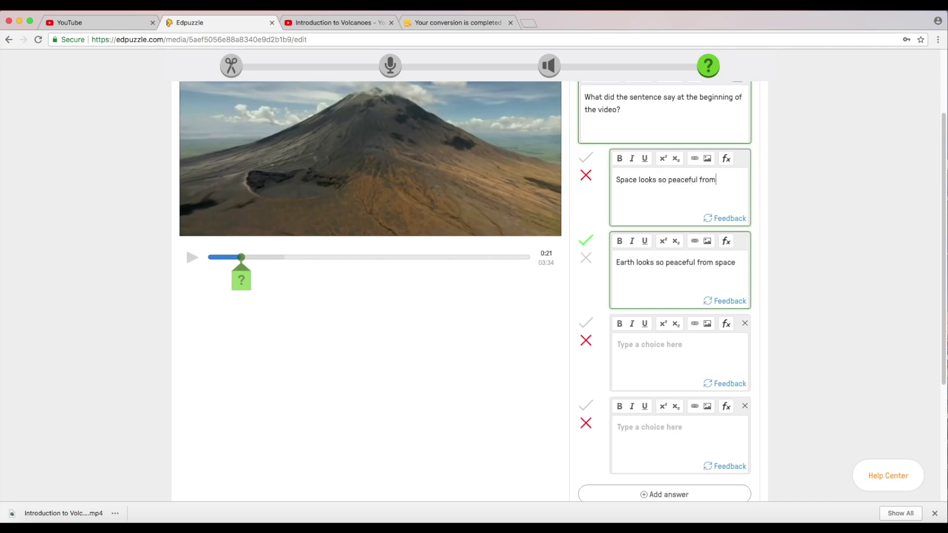
text( Earth)
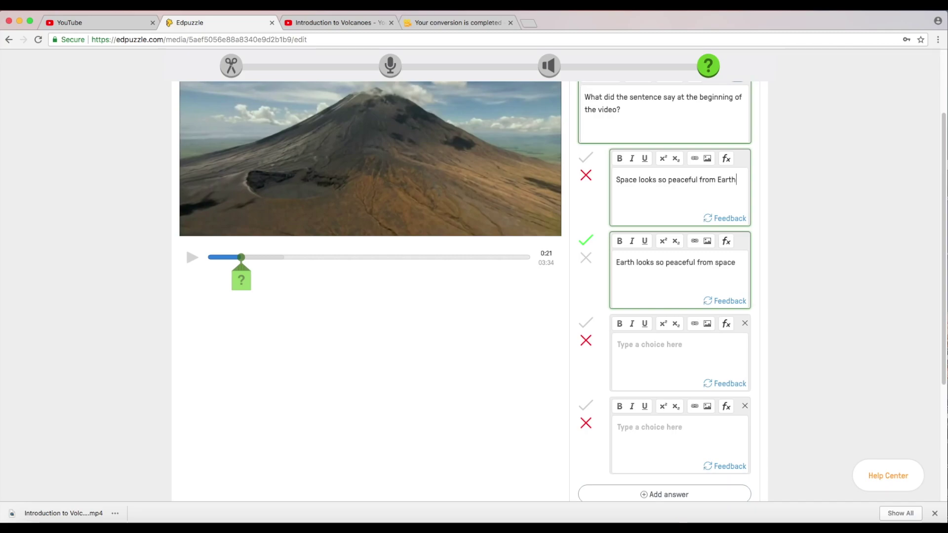
Enter 'Earth in space is peaceful' and 'Earth is great' as the third and fourth answers.
click(637, 352)
text(Earth)
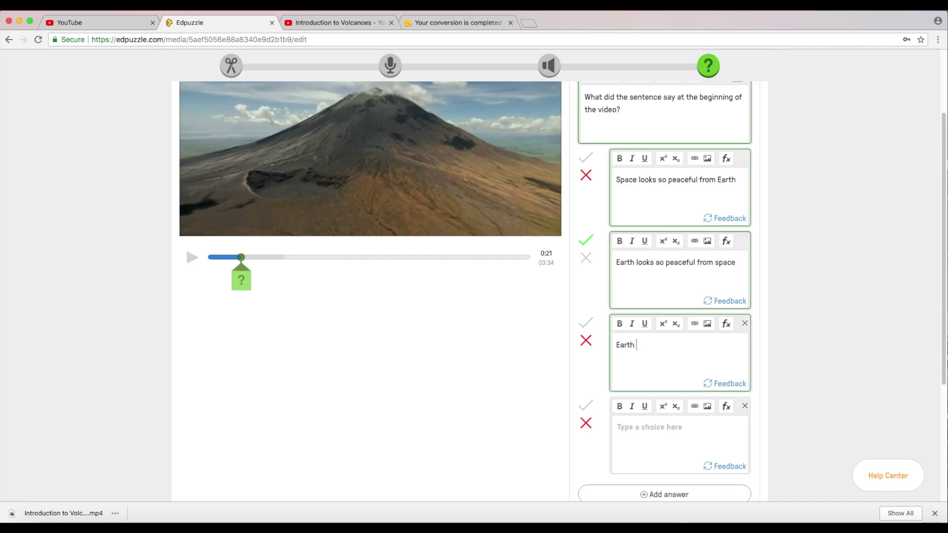
text( is pea)
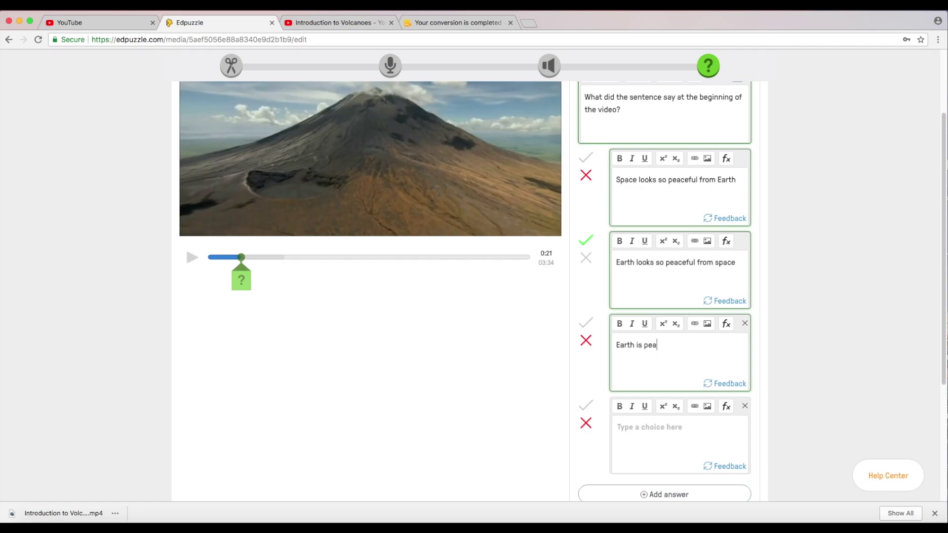
key(BackSpace)
key(BackSpace)
key(BackSpace)
text(space if )
text(peaceful)
click(636, 424)
text(Earth )
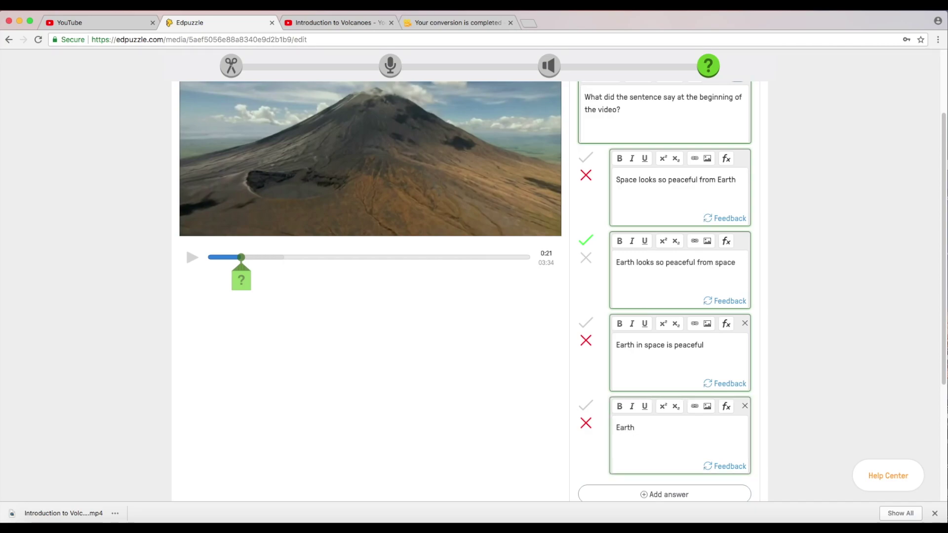
text(is great)
scroll(595, 309, up, 2)
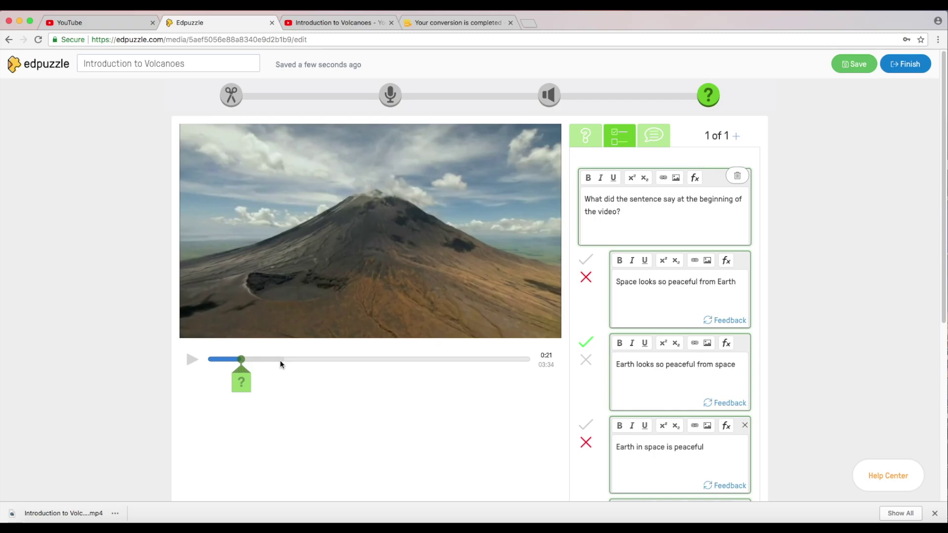
scroll(653, 262, down, 5)
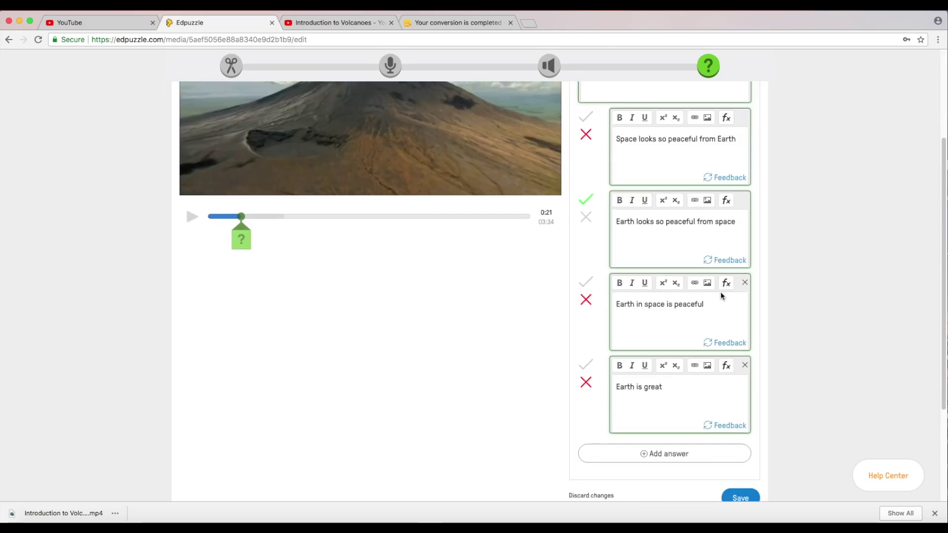
scroll(680, 248, up, 5)
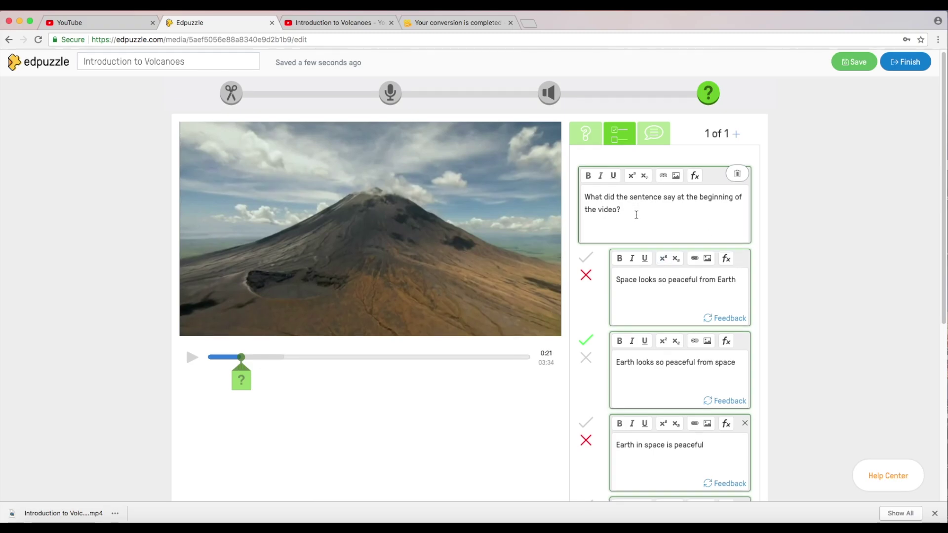
scroll(638, 213, down, 5)
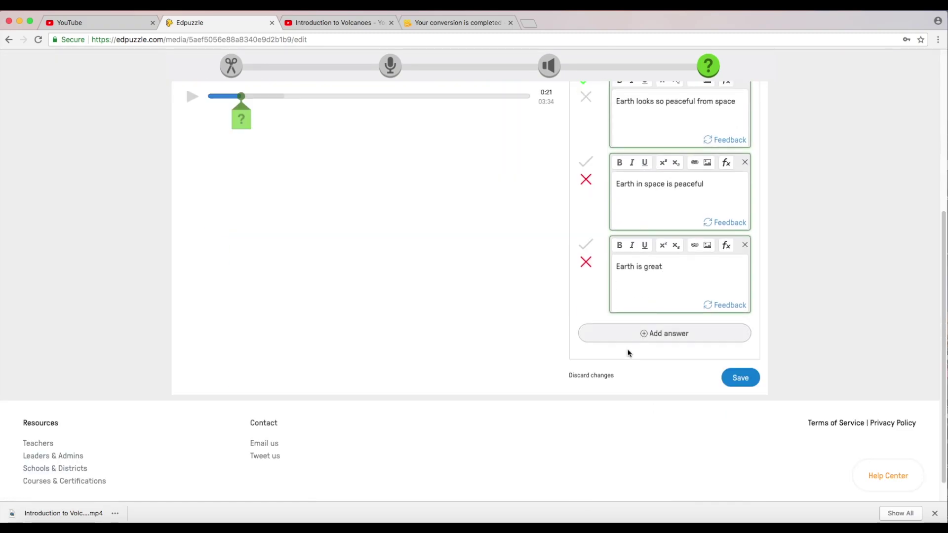
Save the 0:21 multiple-choice question and play the video past it toward 0:48.
click(743, 376)
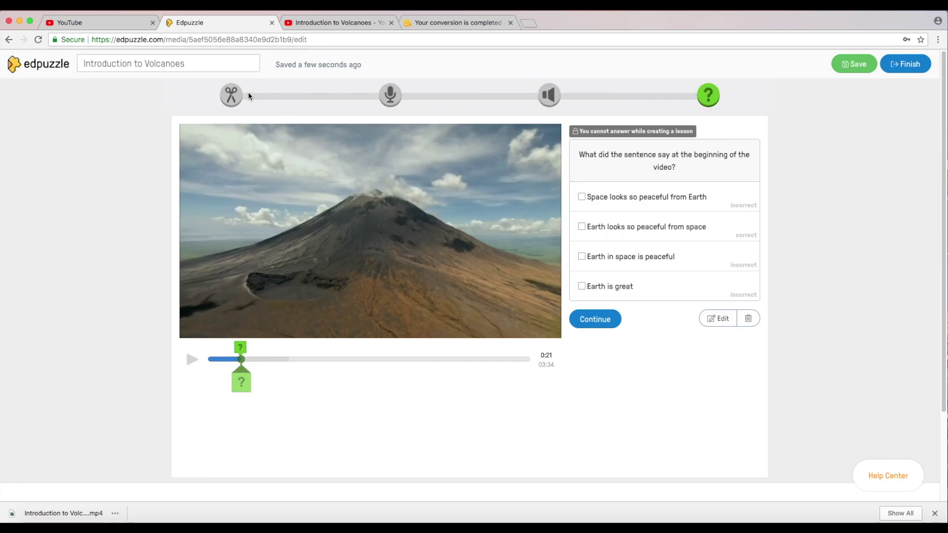
click(232, 95)
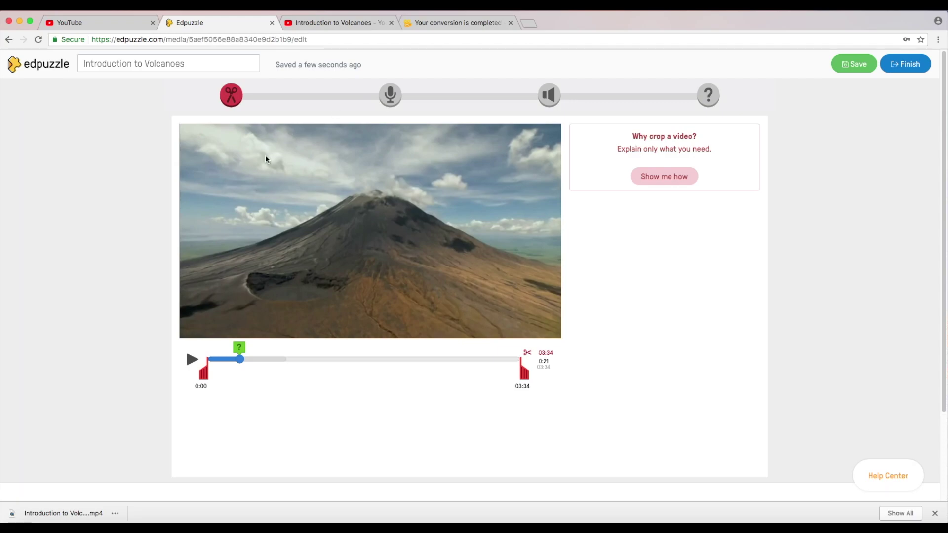
click(192, 359)
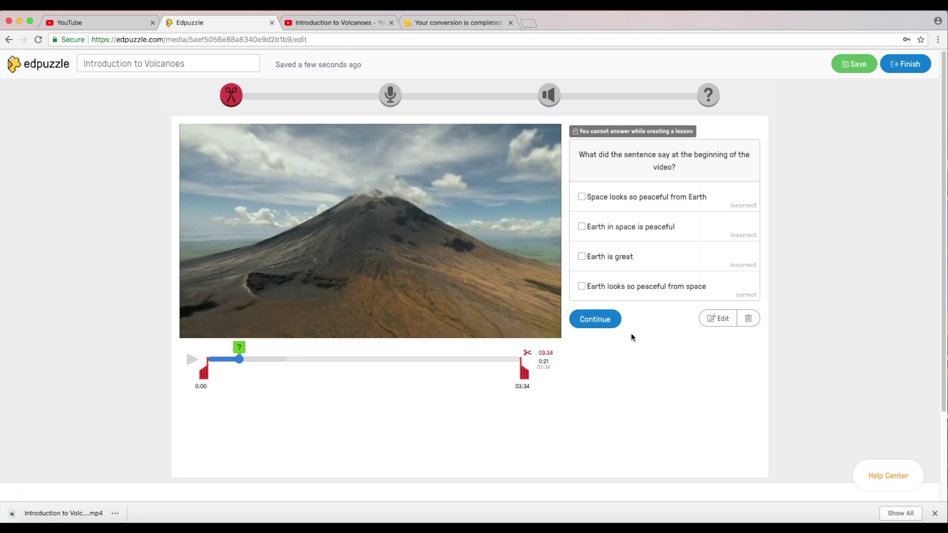
click(611, 319)
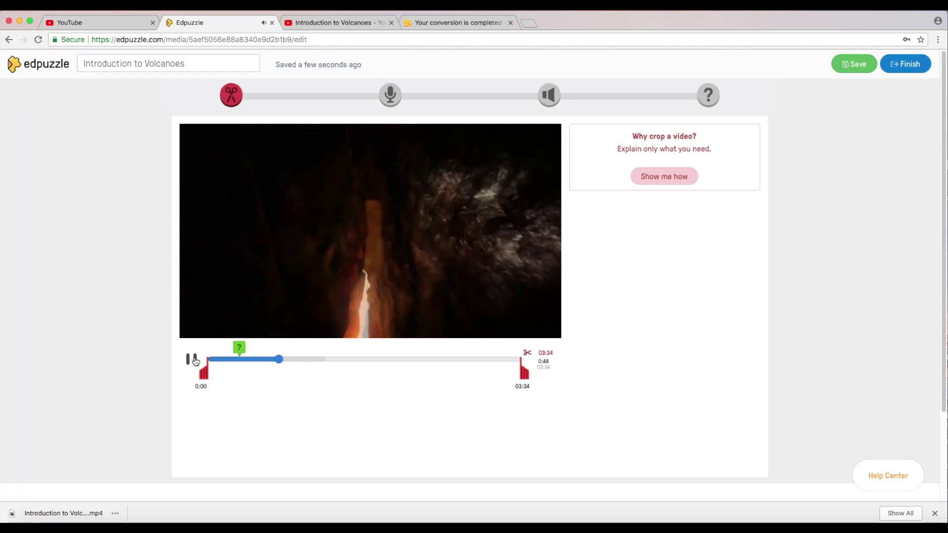
Pause at 0:49 and save an open-ended question 'Explain what you saw at the bottom of the Earth'.
click(194, 360)
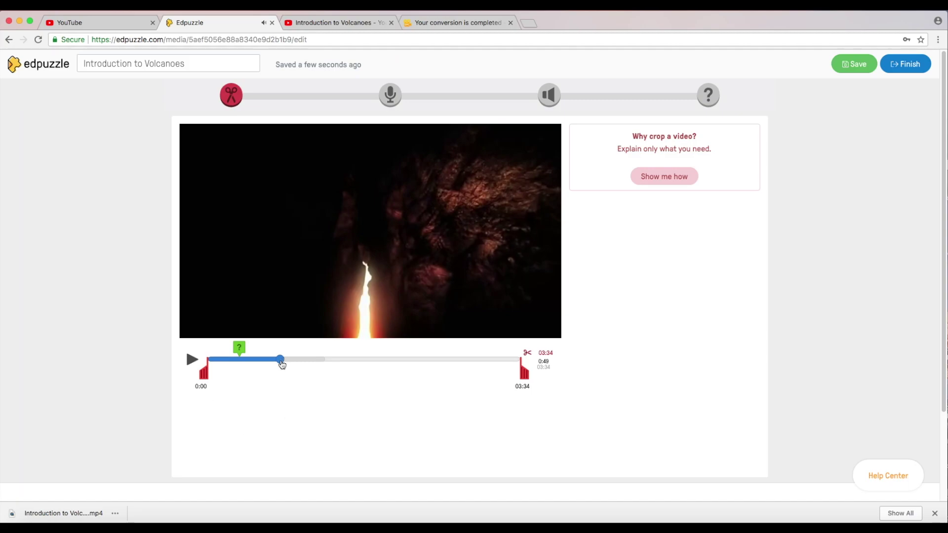
click(709, 95)
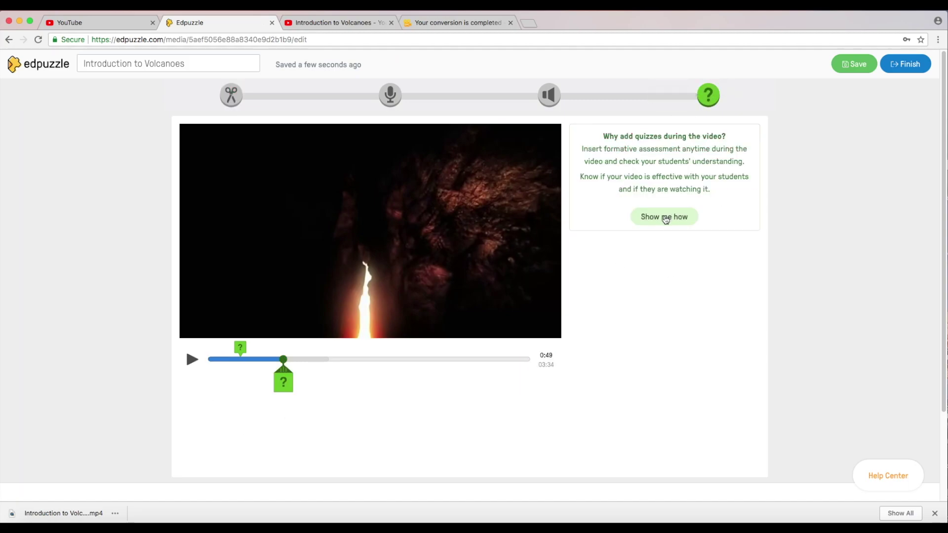
click(283, 381)
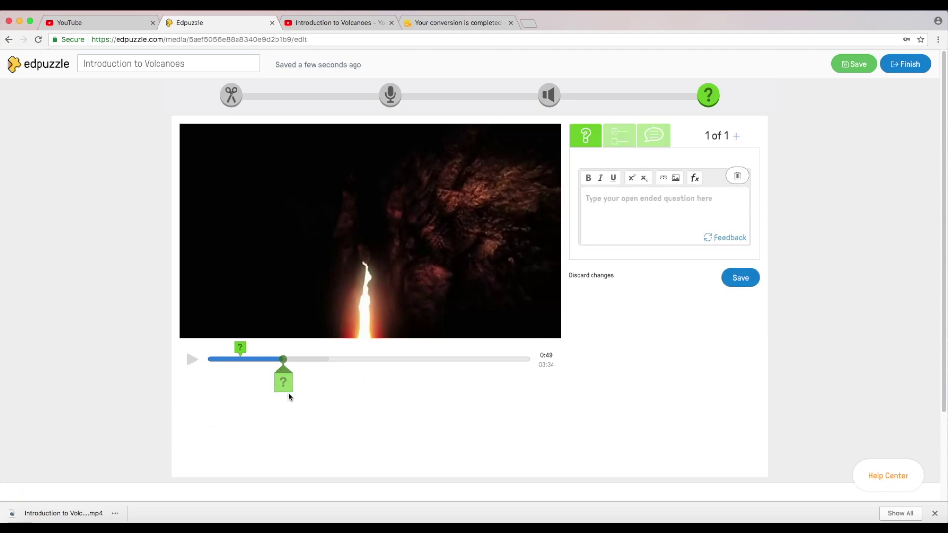
click(637, 207)
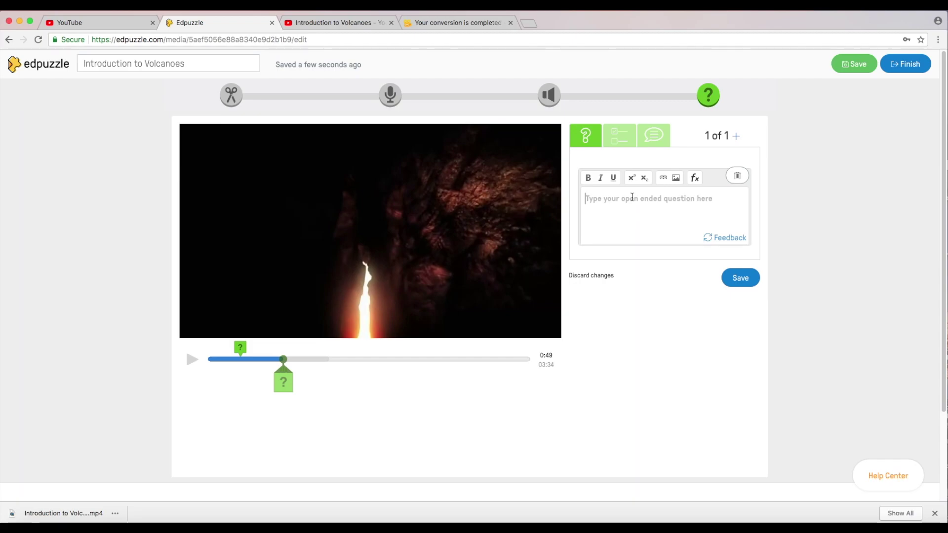
text(Explain)
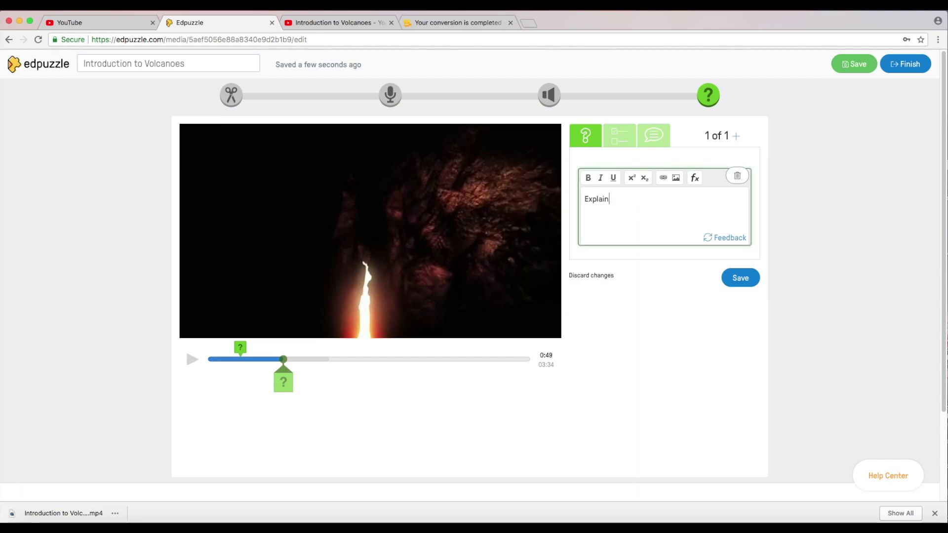
text( what you sja)
key(BackSpace)
key(BackSpace)
text(aw at the bottom of the)
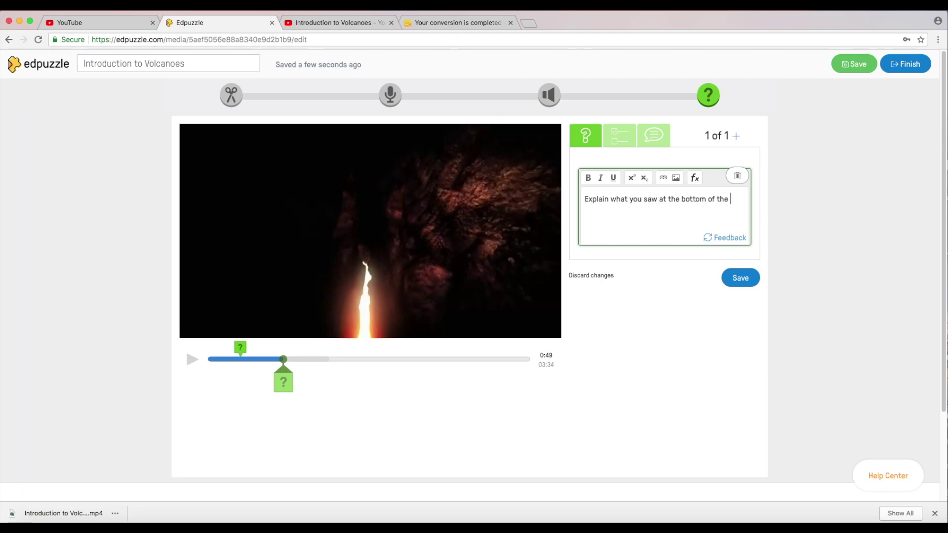
text(Earth.)
click(755, 280)
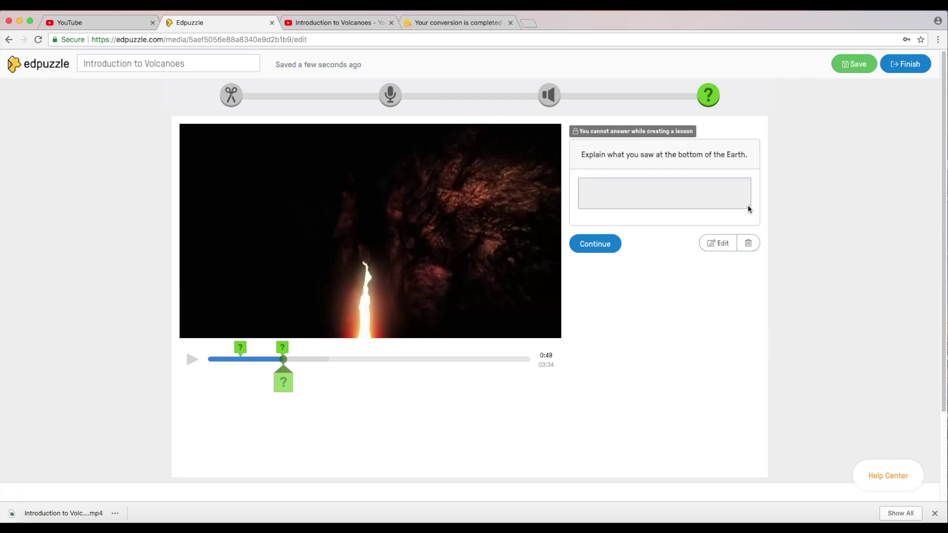
Continue past the open-ended question preview and pause the video at 0:59.
drag(749, 208, 755, 256)
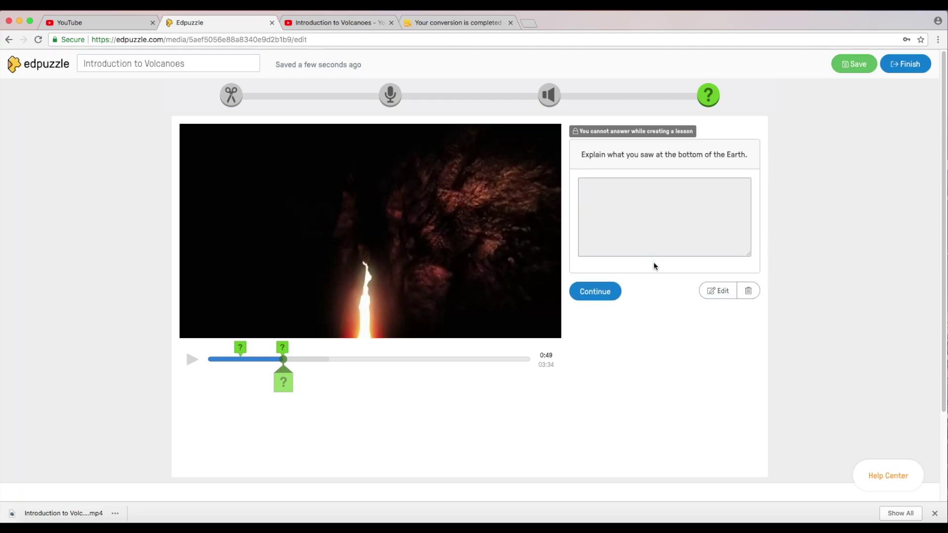
click(606, 294)
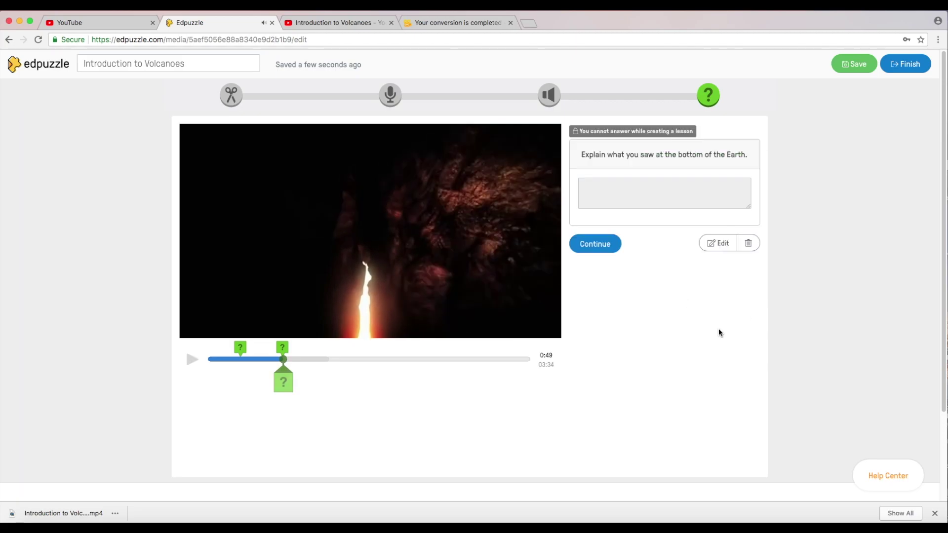
click(615, 242)
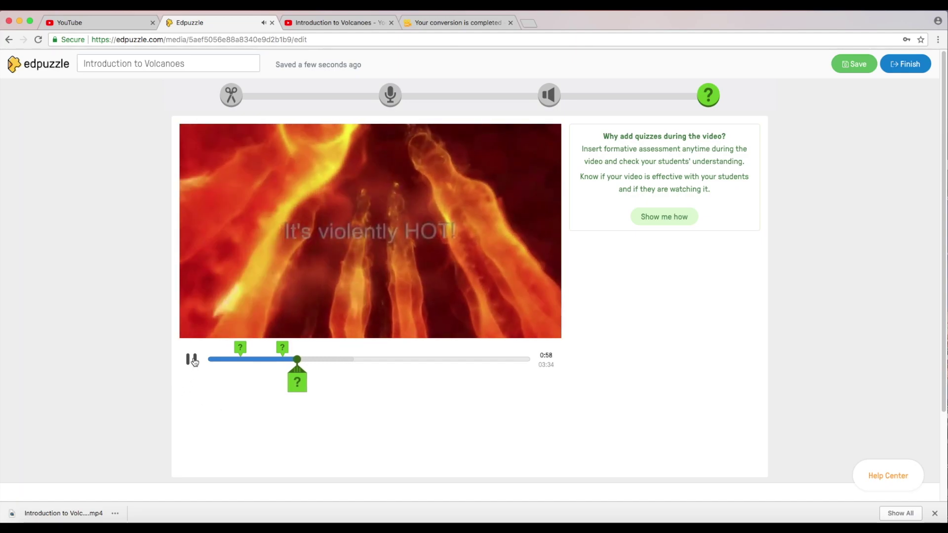
click(194, 362)
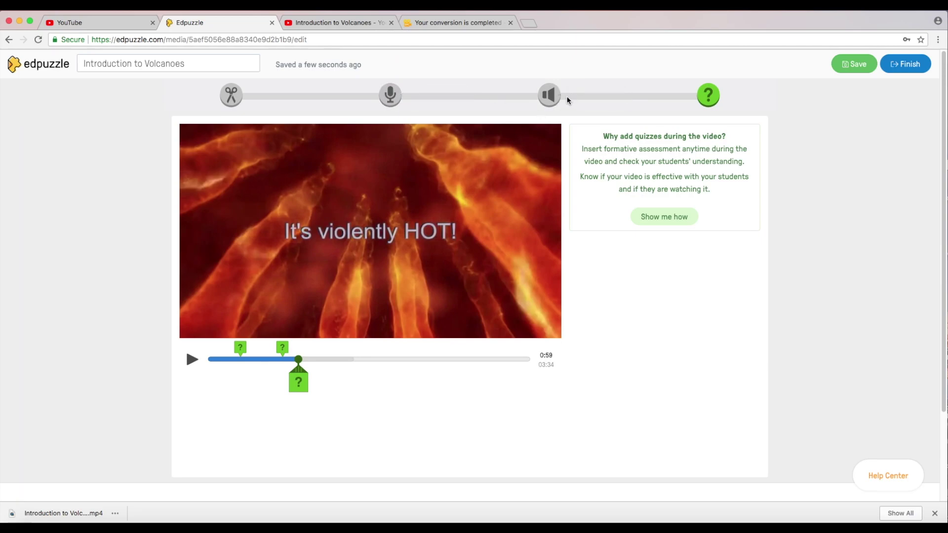
click(549, 95)
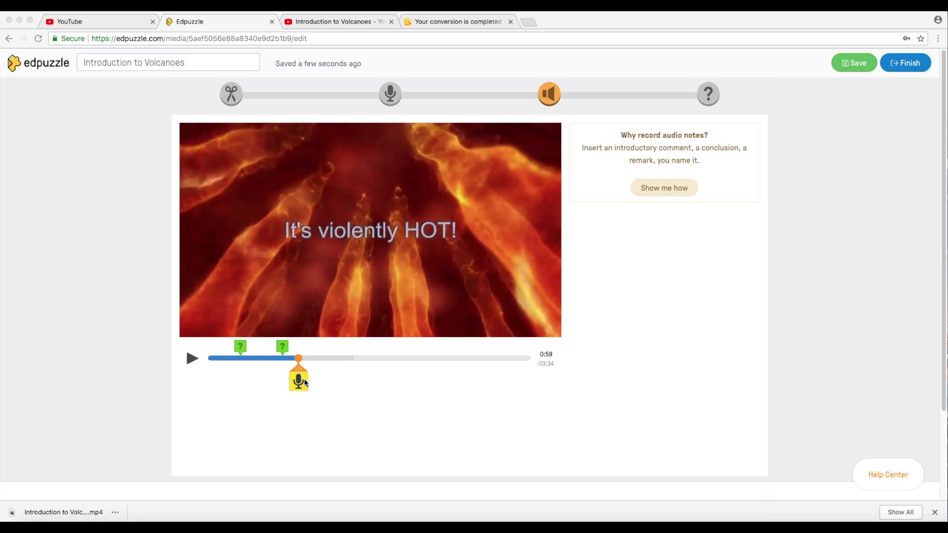
Record an audio note at 0:59, allowing microphone access, then stop recording.
click(299, 379)
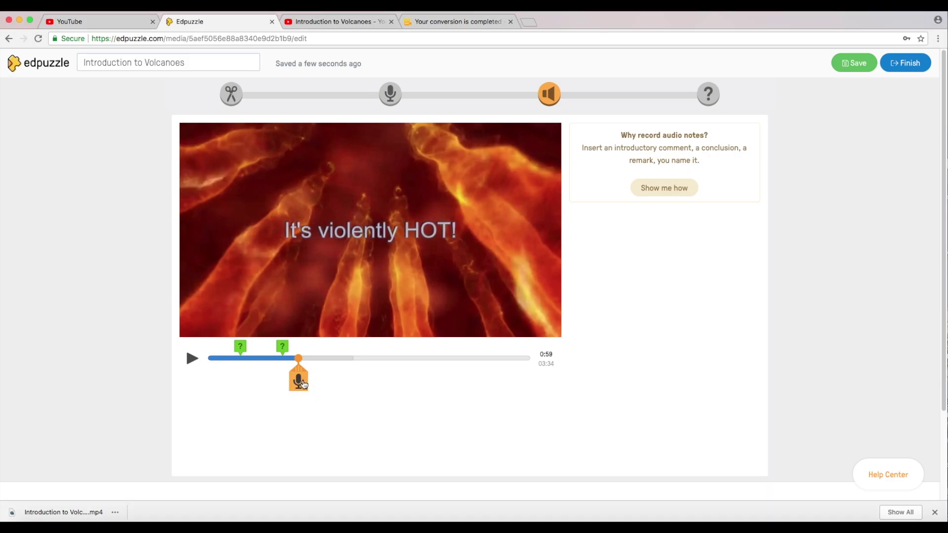
click(299, 382)
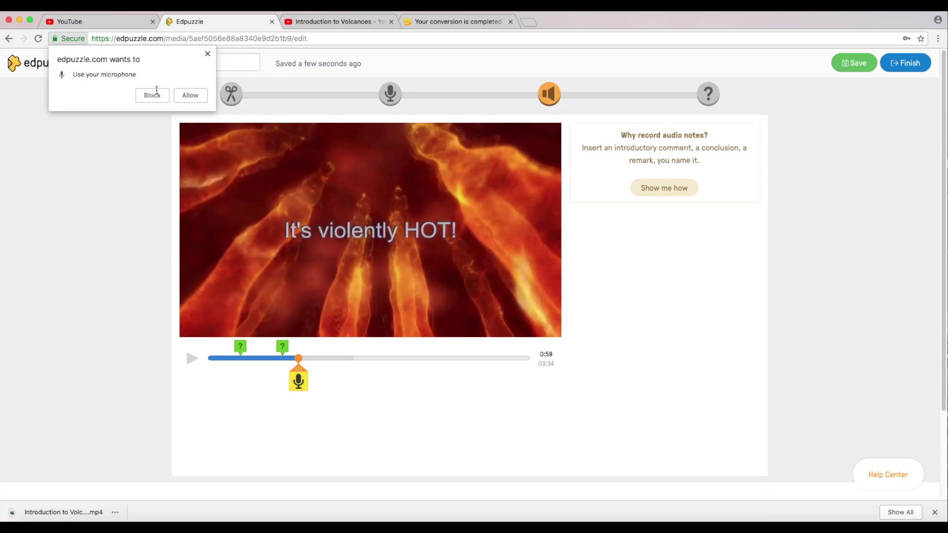
click(198, 96)
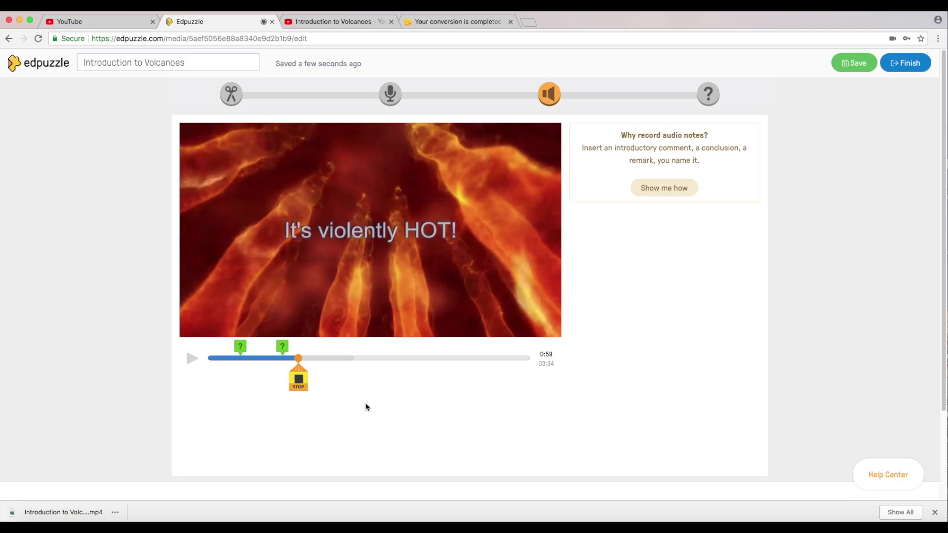
click(304, 378)
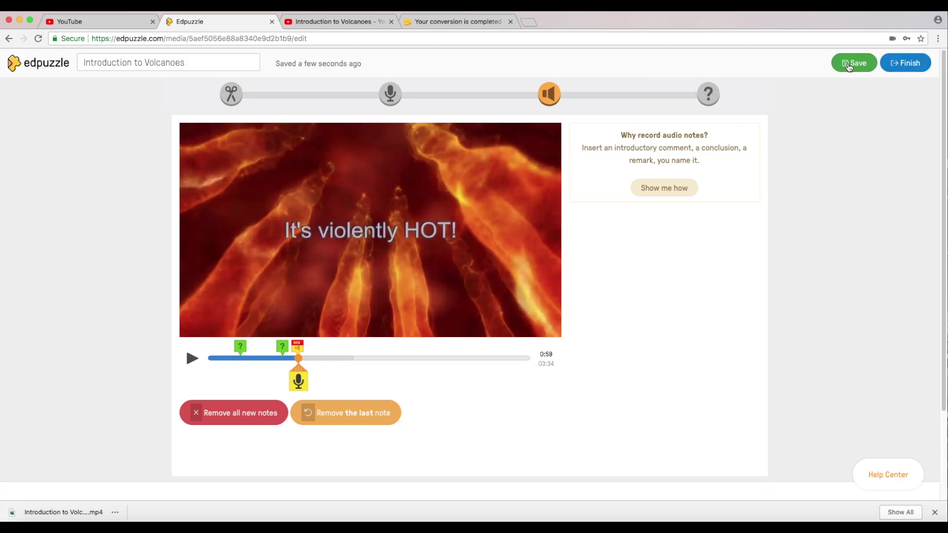
Finish the lesson and assign it to New Classroom.
click(908, 63)
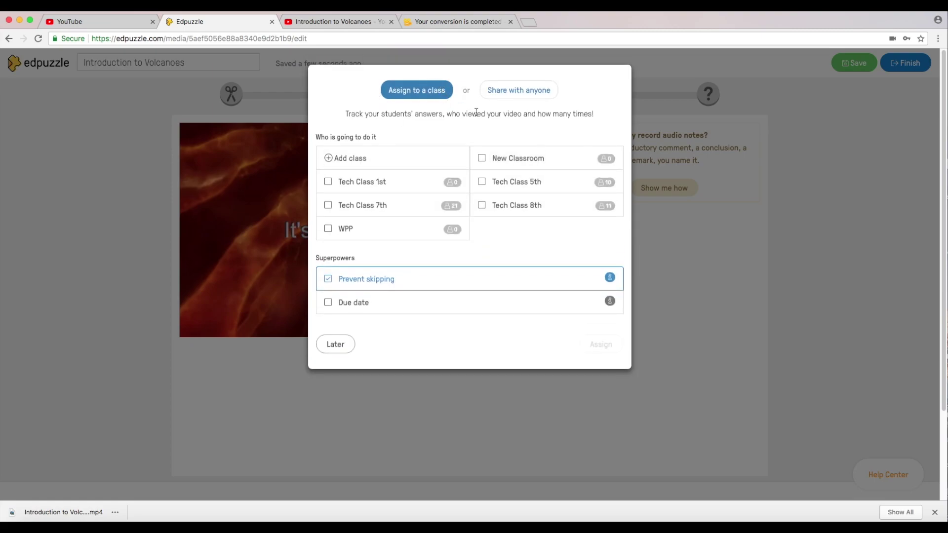
click(482, 159)
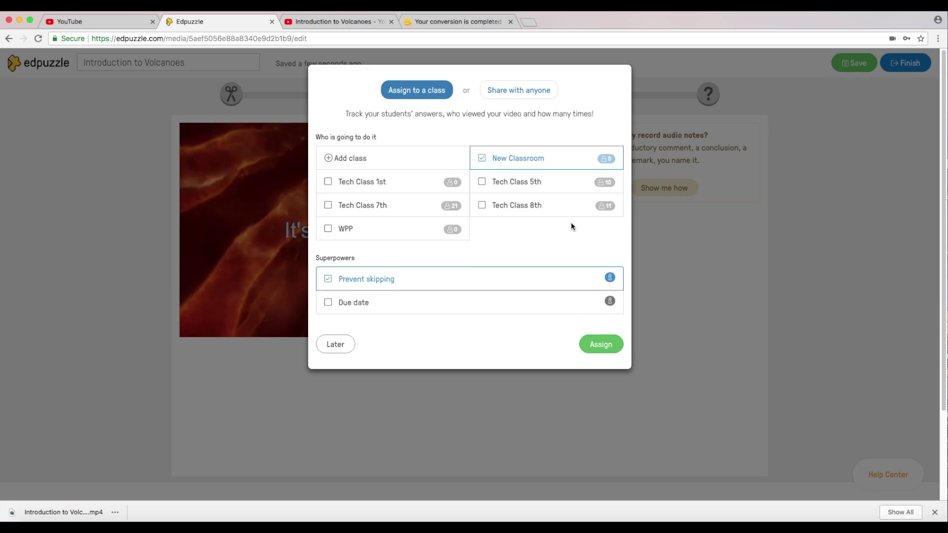
click(611, 346)
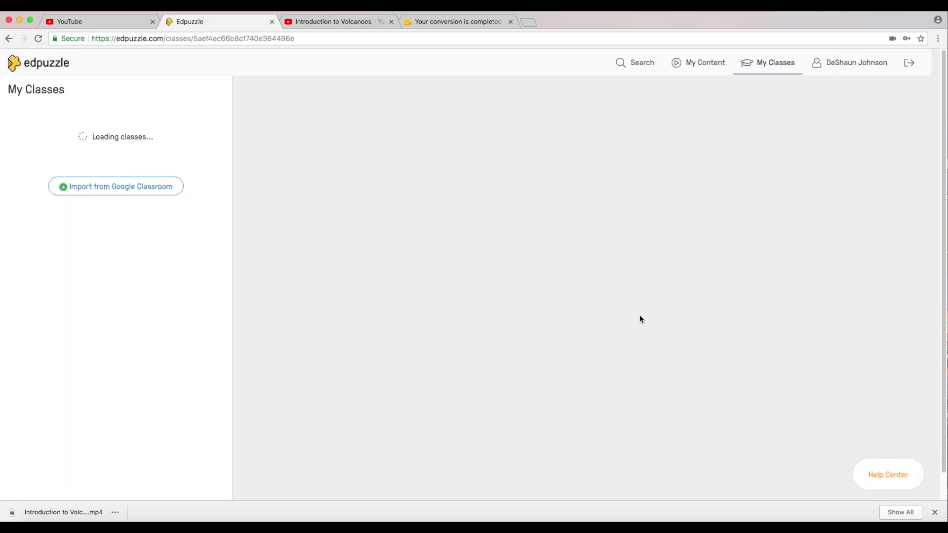